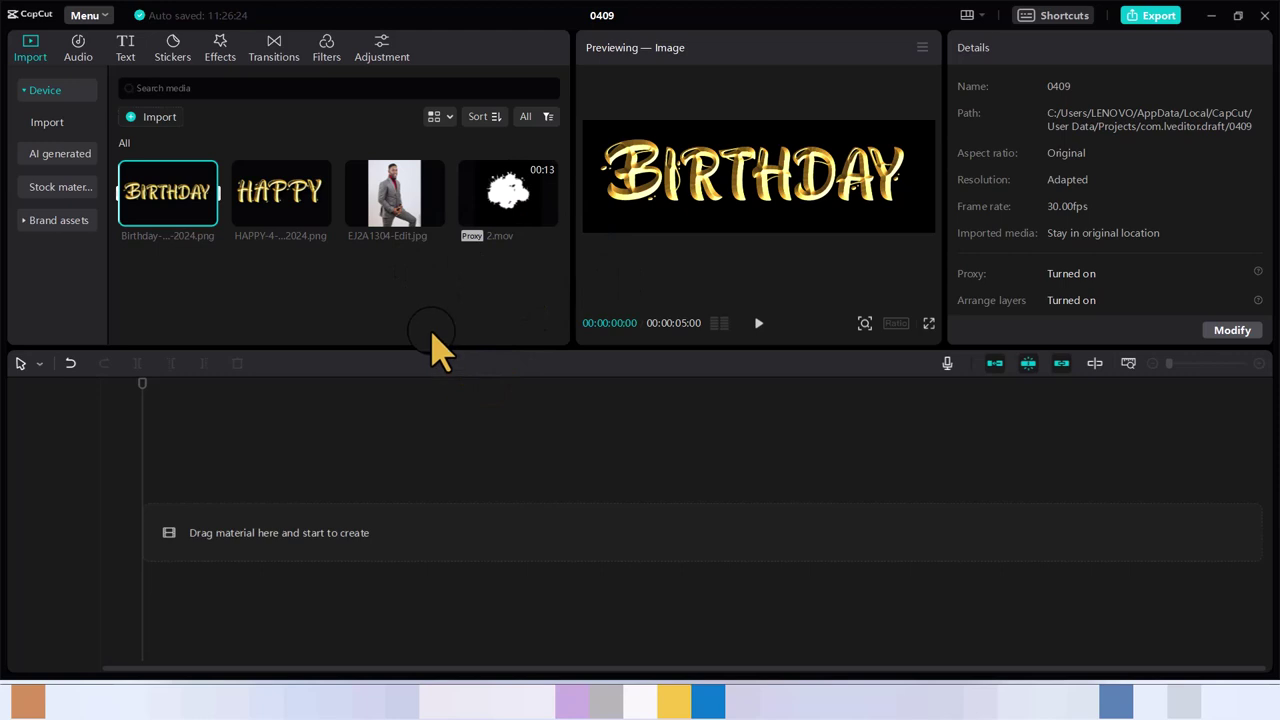
# Preview the 2.mov splatter clip and add the EJ2A1304-Edit.jpg photo to the timeline.
pyautogui.click(520, 223)
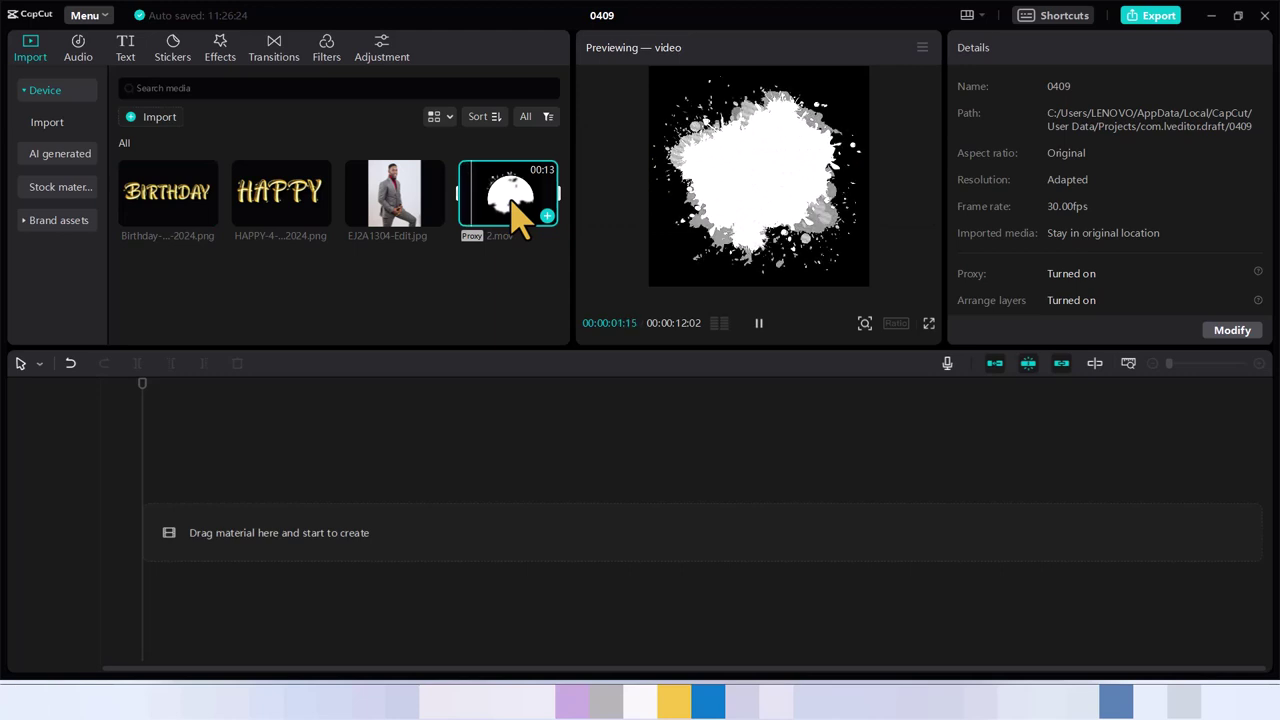
pyautogui.click(410, 292)
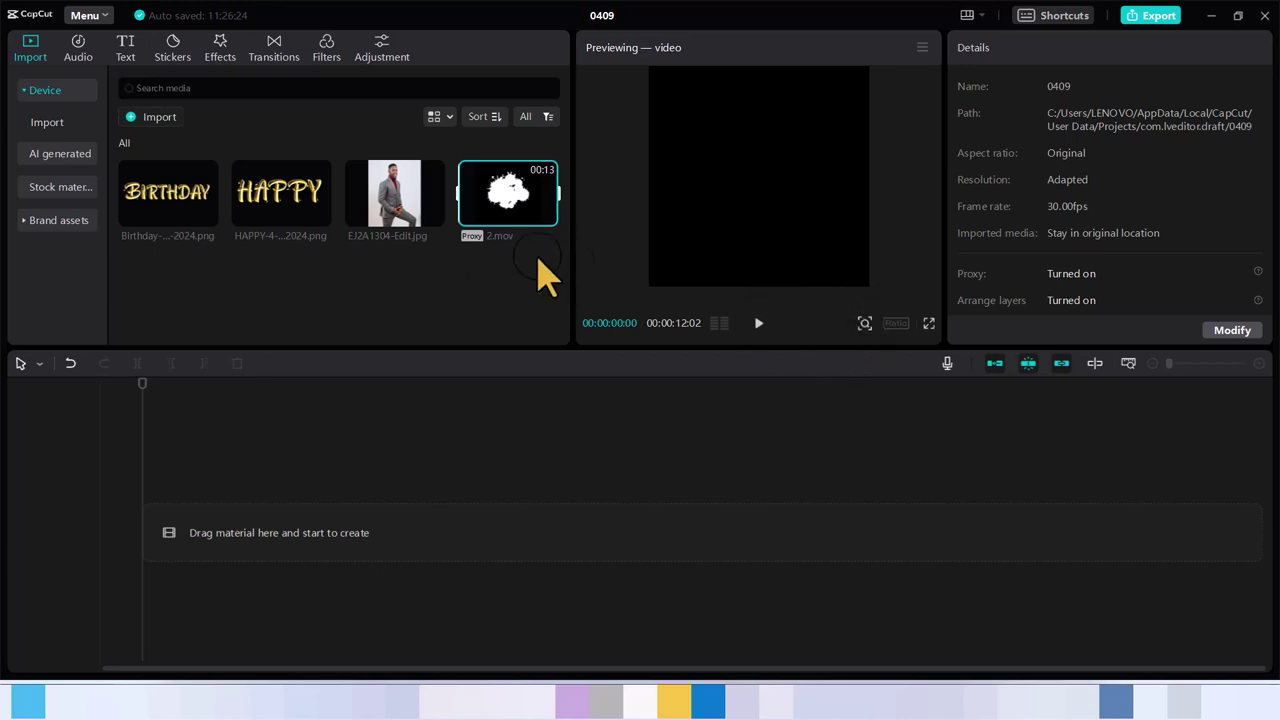
pyautogui.moveTo(405, 196)
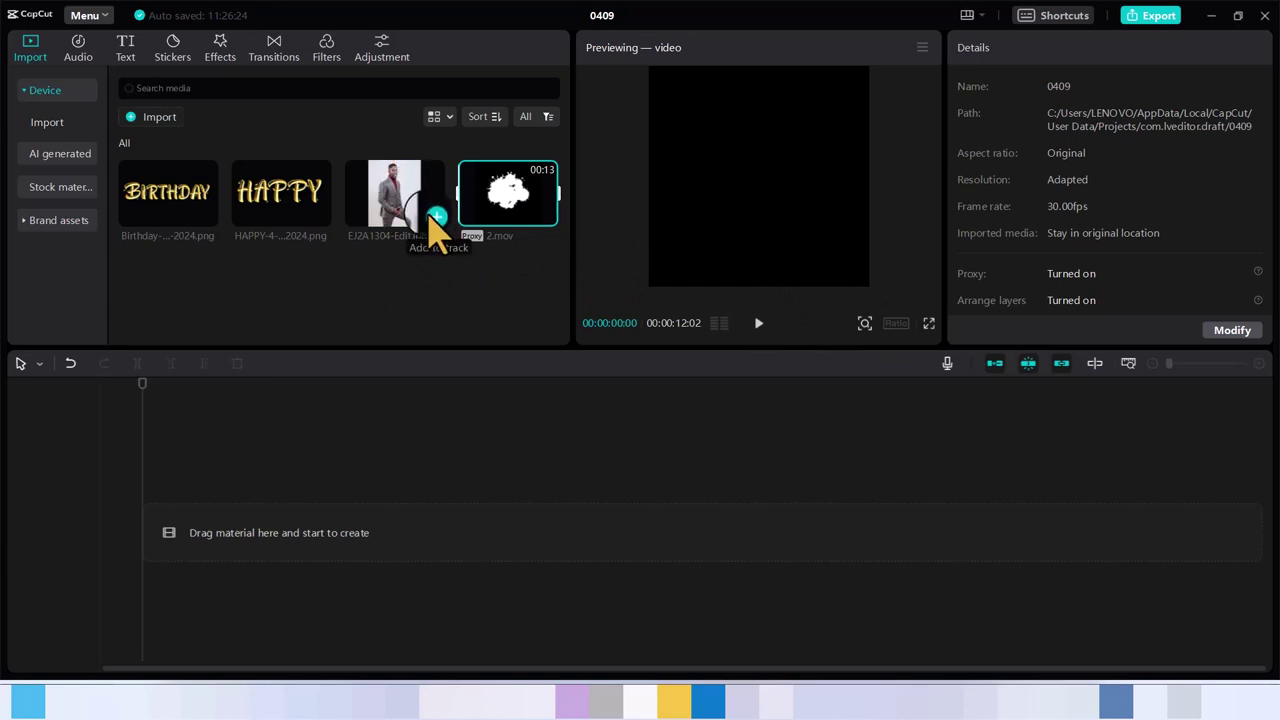
pyautogui.click(437, 216)
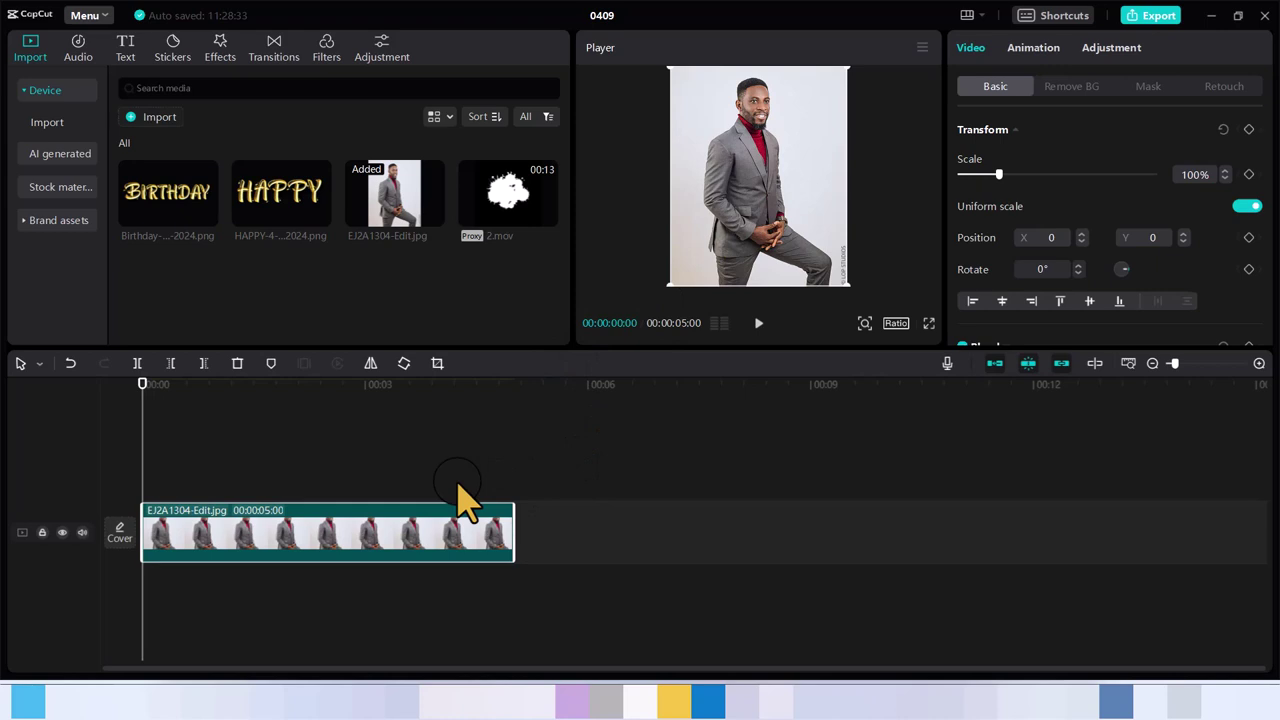
# Set the project aspect ratio to 9:16 and enlarge the photo to about 142% so it fills the vertical frame.
pyautogui.click(900, 324)
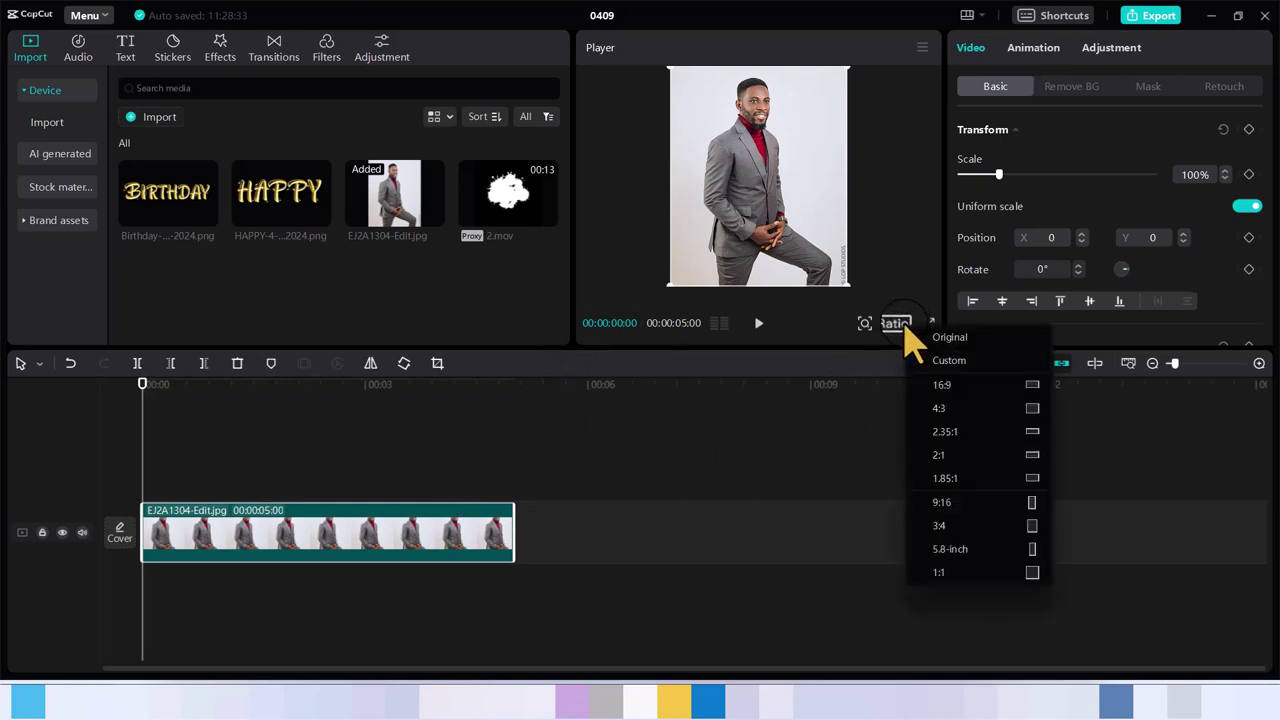
pyautogui.click(942, 508)
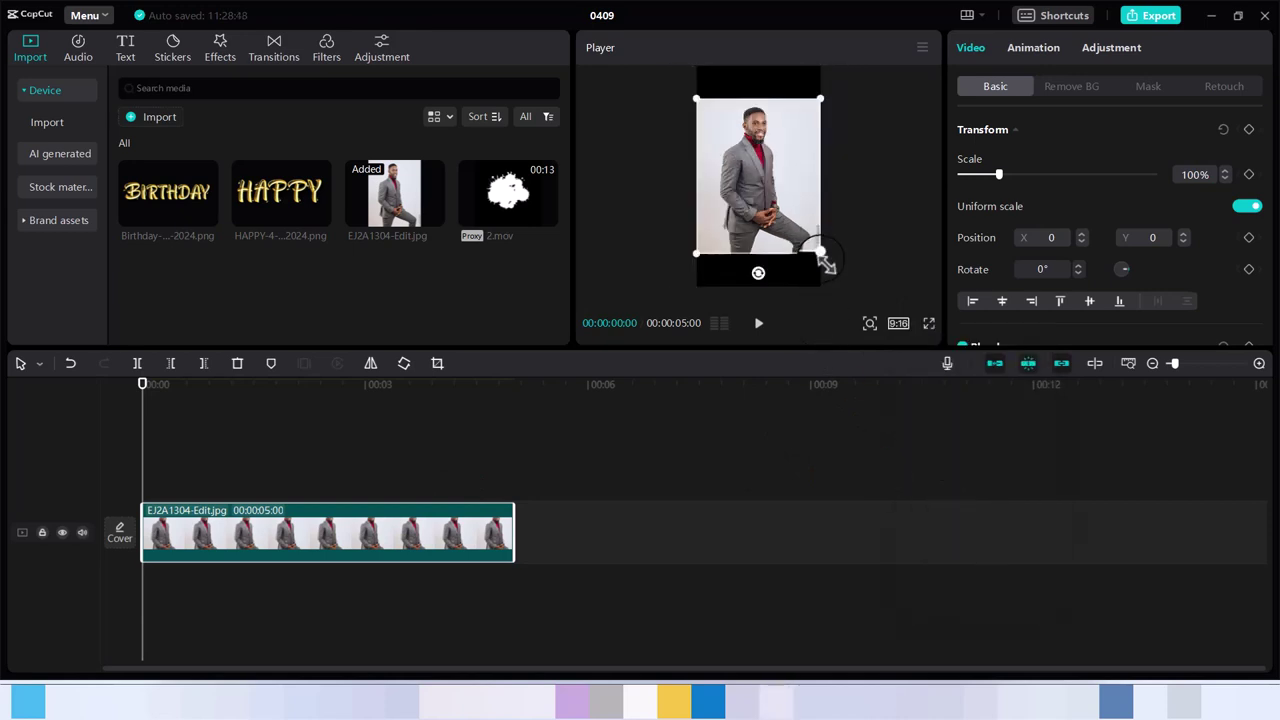
pyautogui.moveTo(822, 256); pyautogui.dragTo(871, 329)
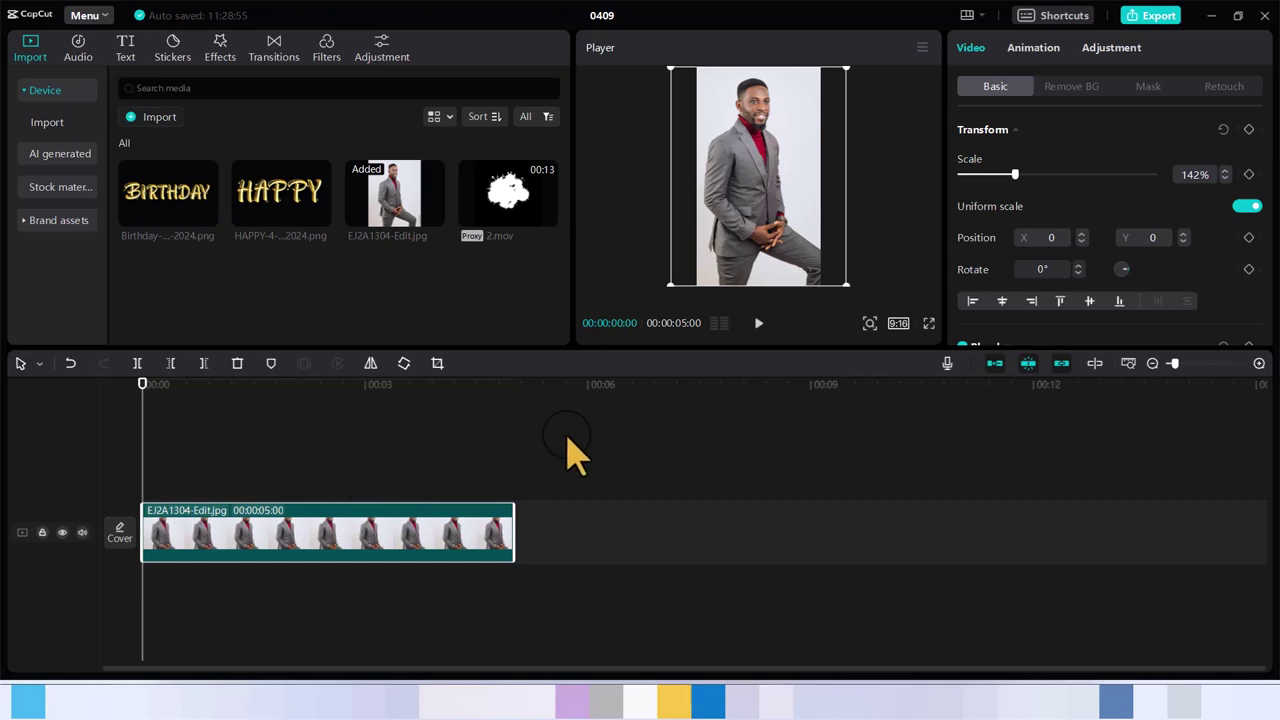
# Add the 2.mov splatter clip to the timeline and place it on a separate track above the photo.
pyautogui.moveTo(500, 205)
pyautogui.click(505, 205)
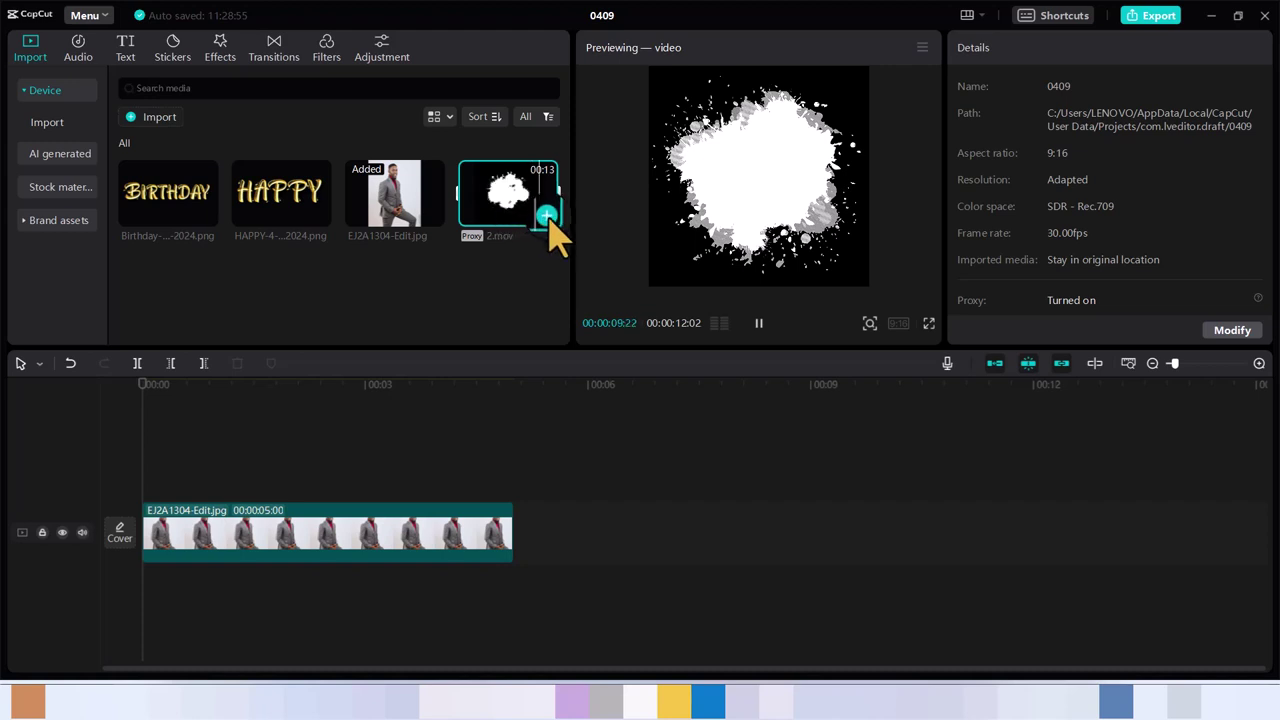
pyautogui.click(547, 216)
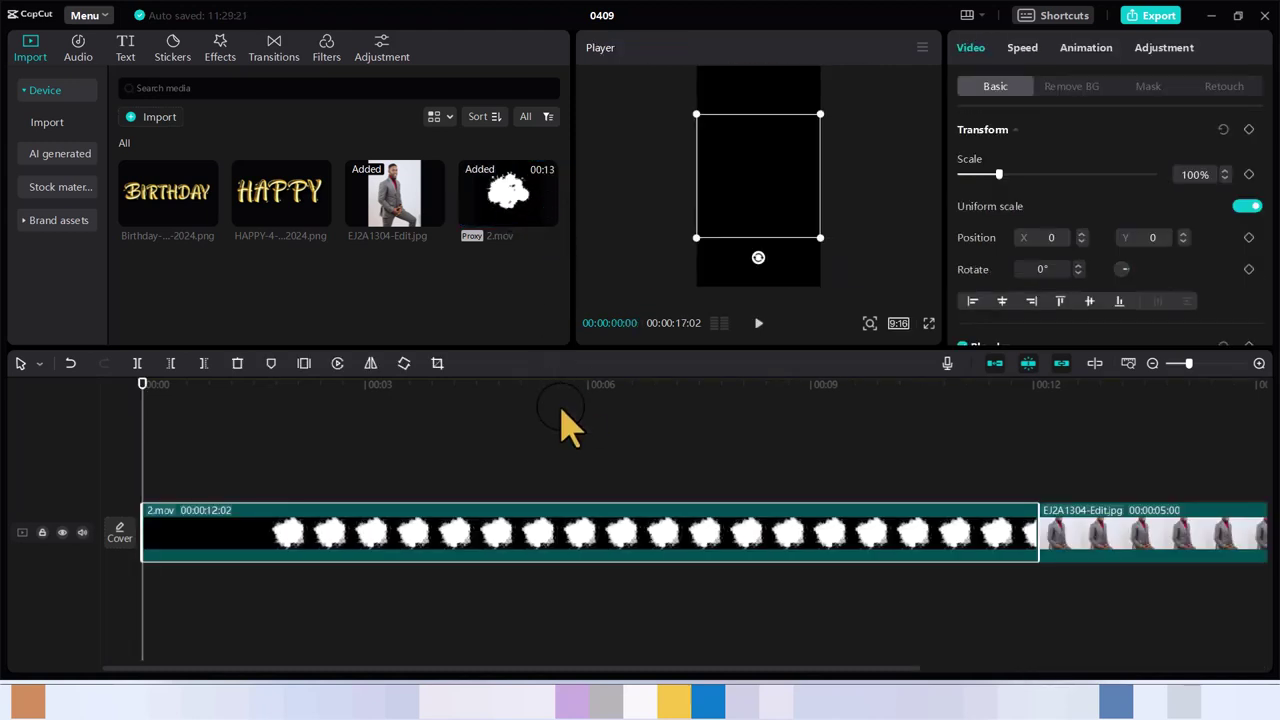
pyautogui.moveTo(533, 540); pyautogui.dragTo(531, 488)
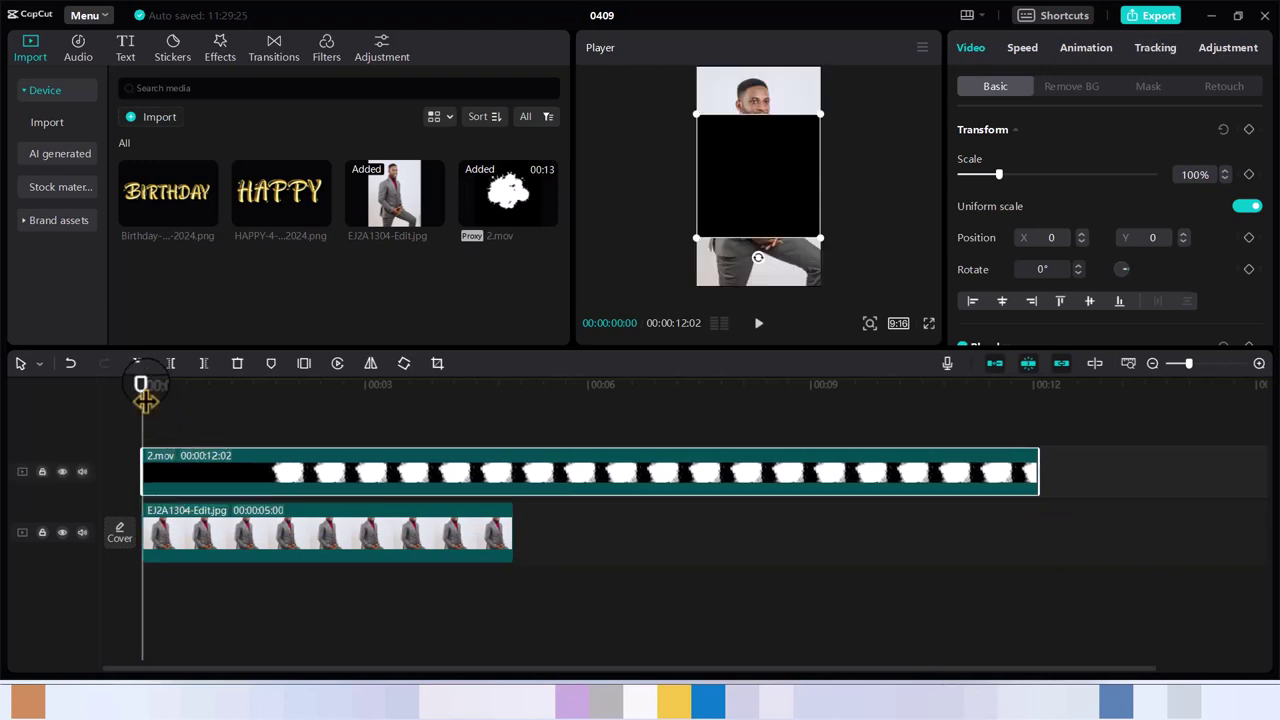
# Play the timeline from the start to review how the splatter clip overlays the photo.
pyautogui.moveTo(143, 397); pyautogui.dragTo(145, 460)
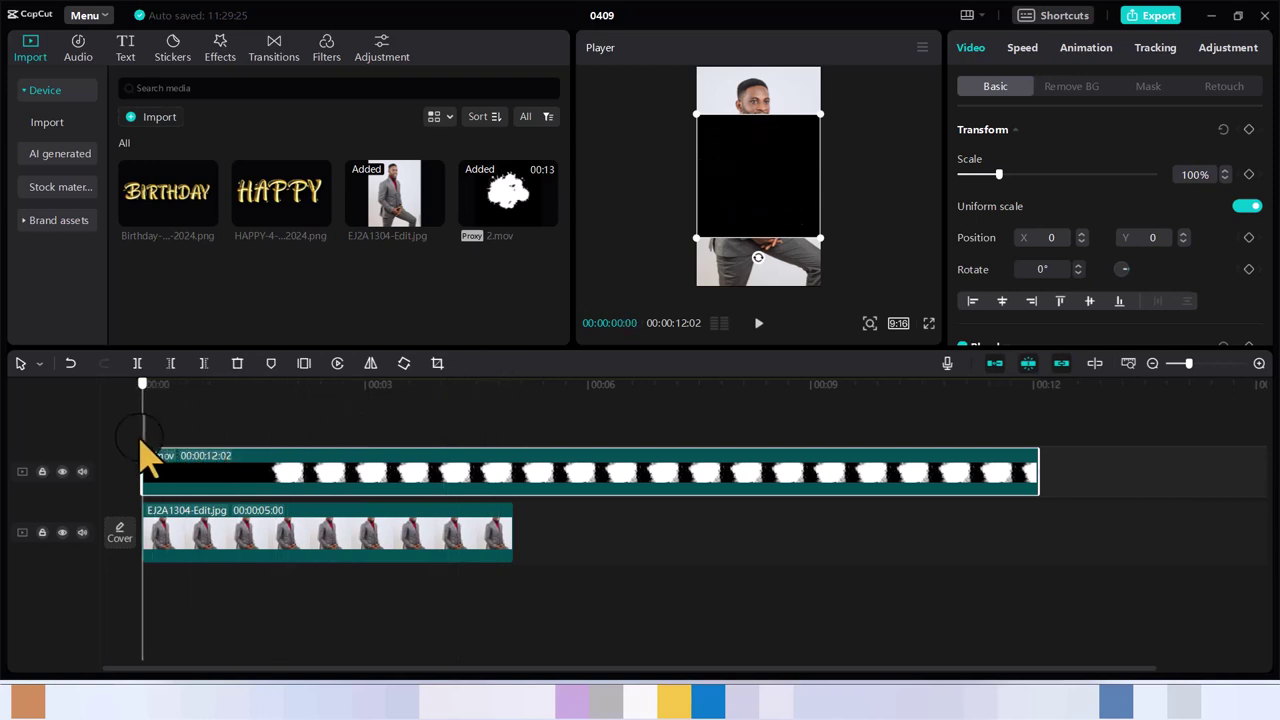
pyautogui.click(757, 331)
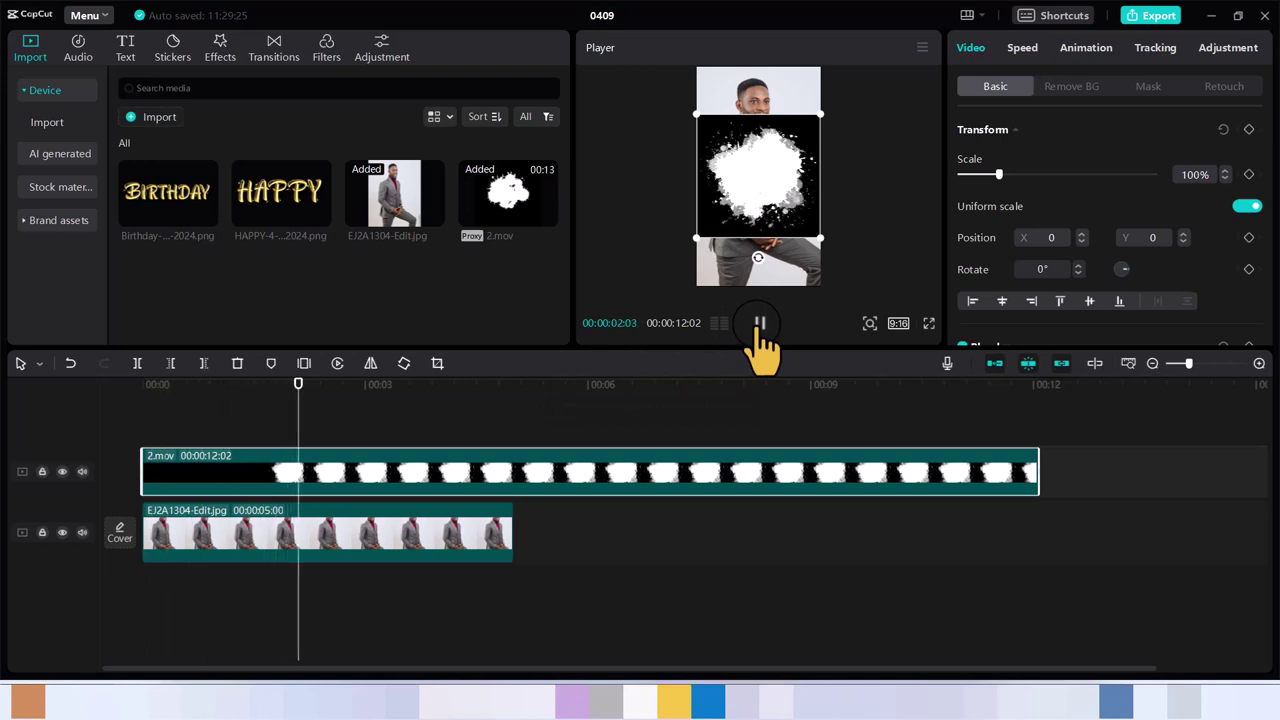
pyautogui.click(760, 330)
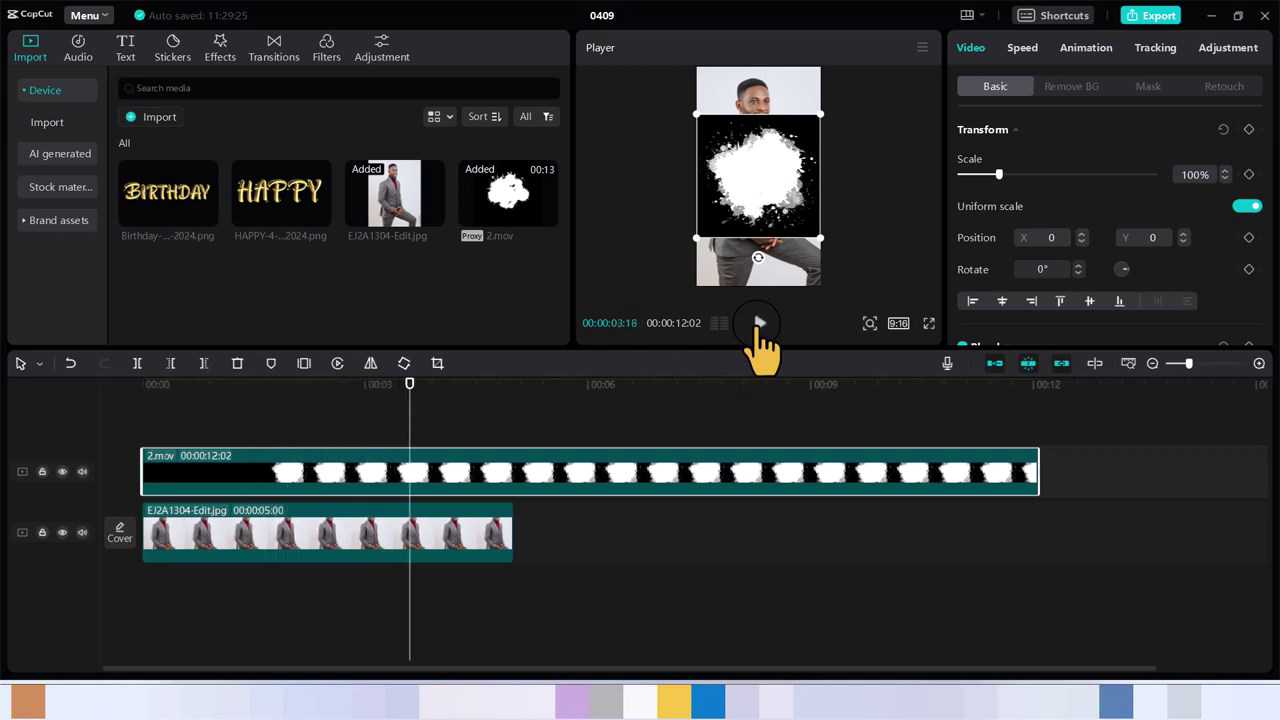
pyautogui.click(758, 335)
pyautogui.click(758, 335)
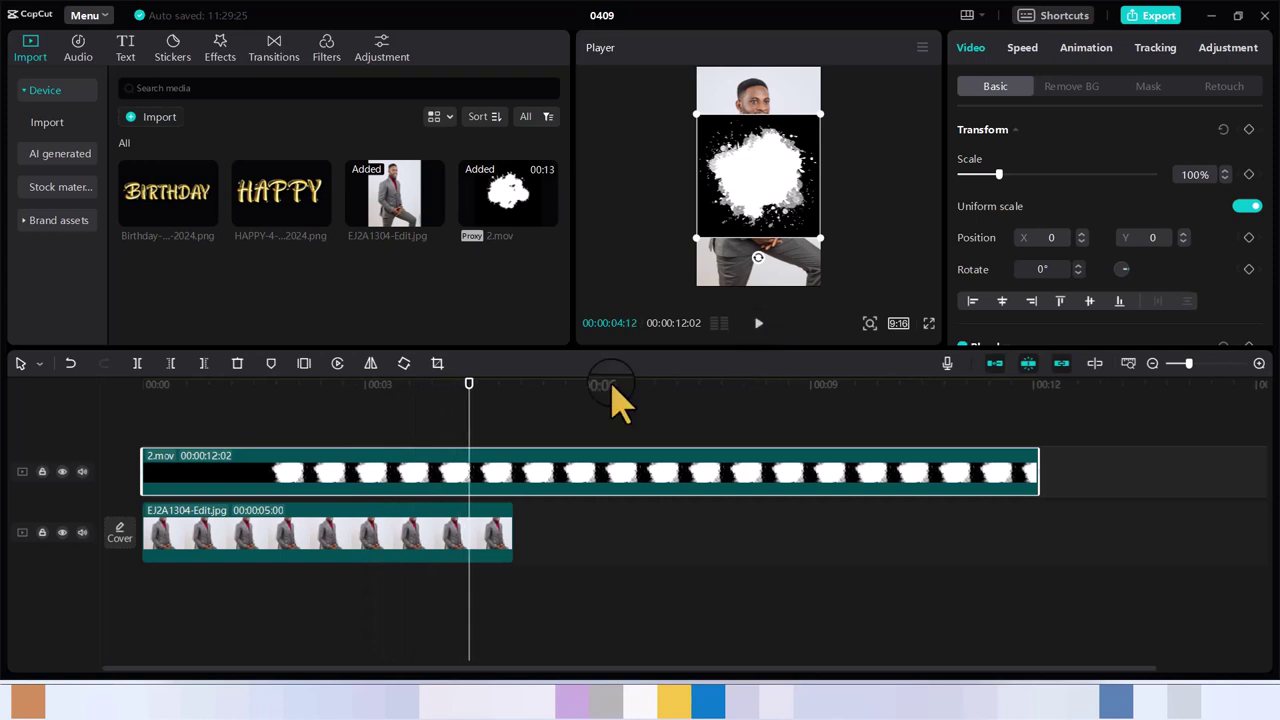
# Split the 2.mov clip at 00:00:05:00, where the photo ends, and delete the remaining part.
pyautogui.moveTo(470, 398); pyautogui.dragTo(520, 478)
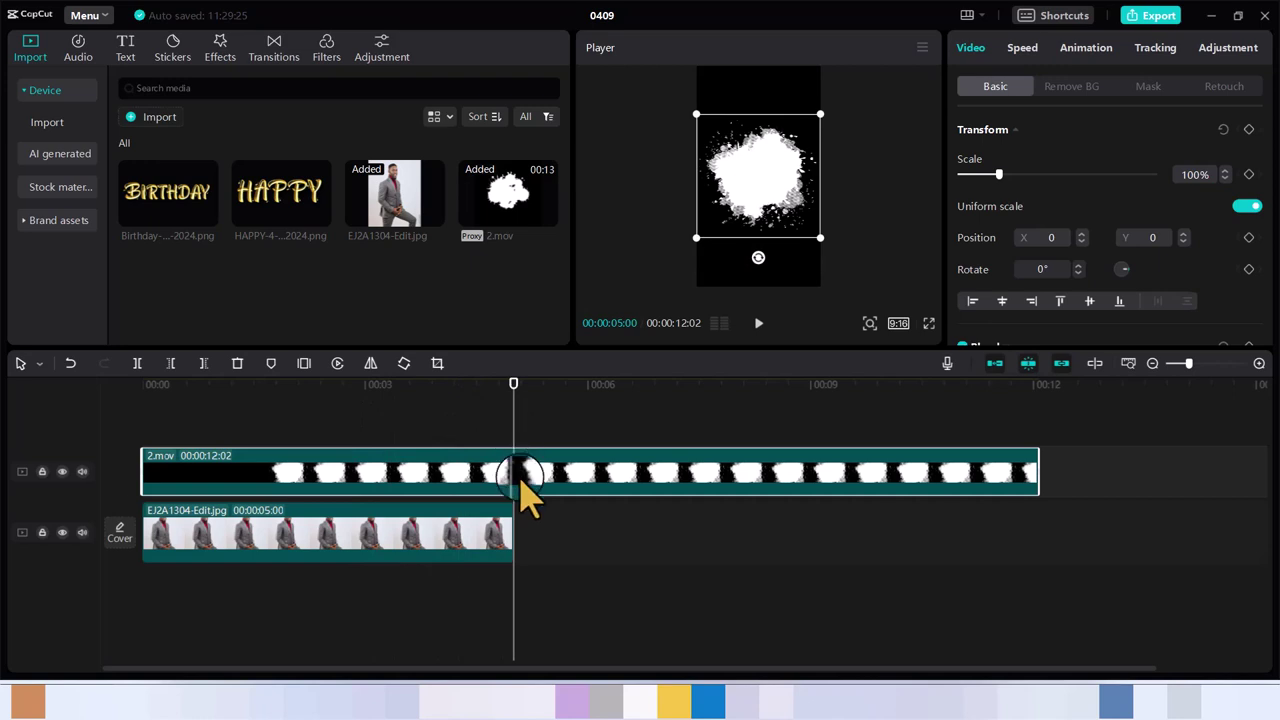
pyautogui.hotkey('ctrl', 'b')
pyautogui.press('Delete')
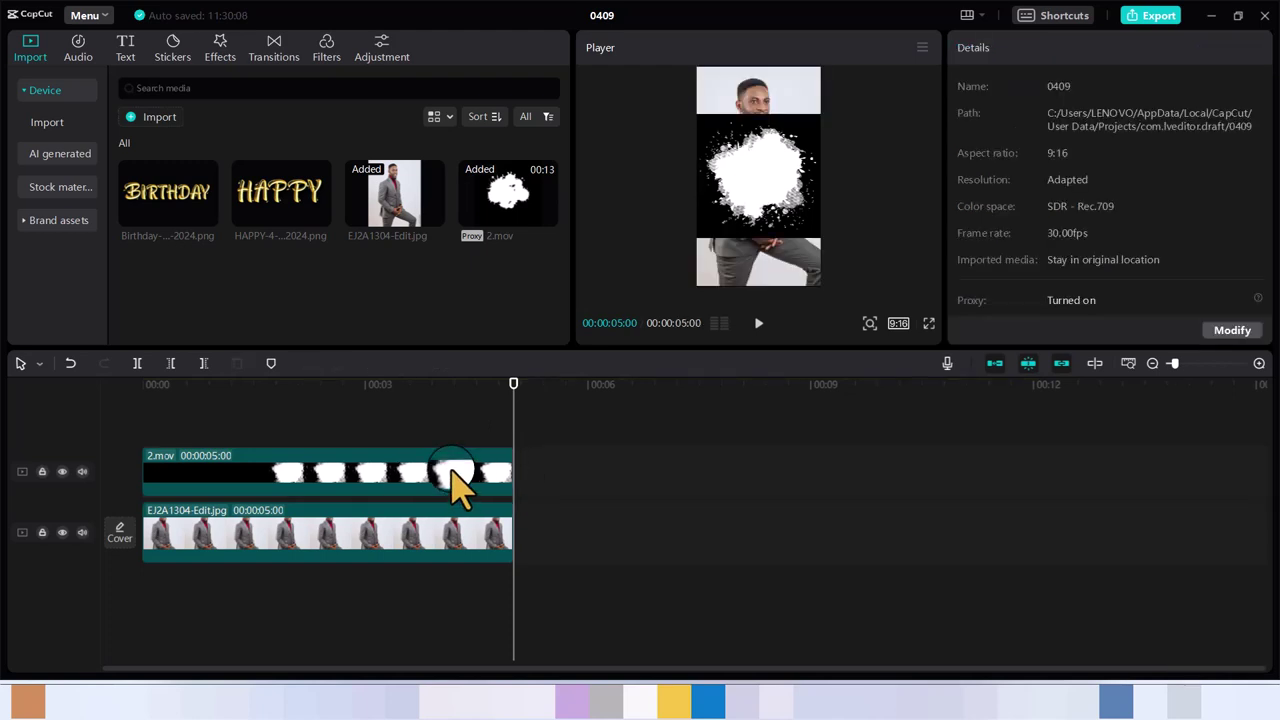
# Try the Screen blend mode on the 2.mov overlay clip.
pyautogui.click(518, 396)
pyautogui.moveTo(520, 402); pyautogui.dragTo(207, 460)
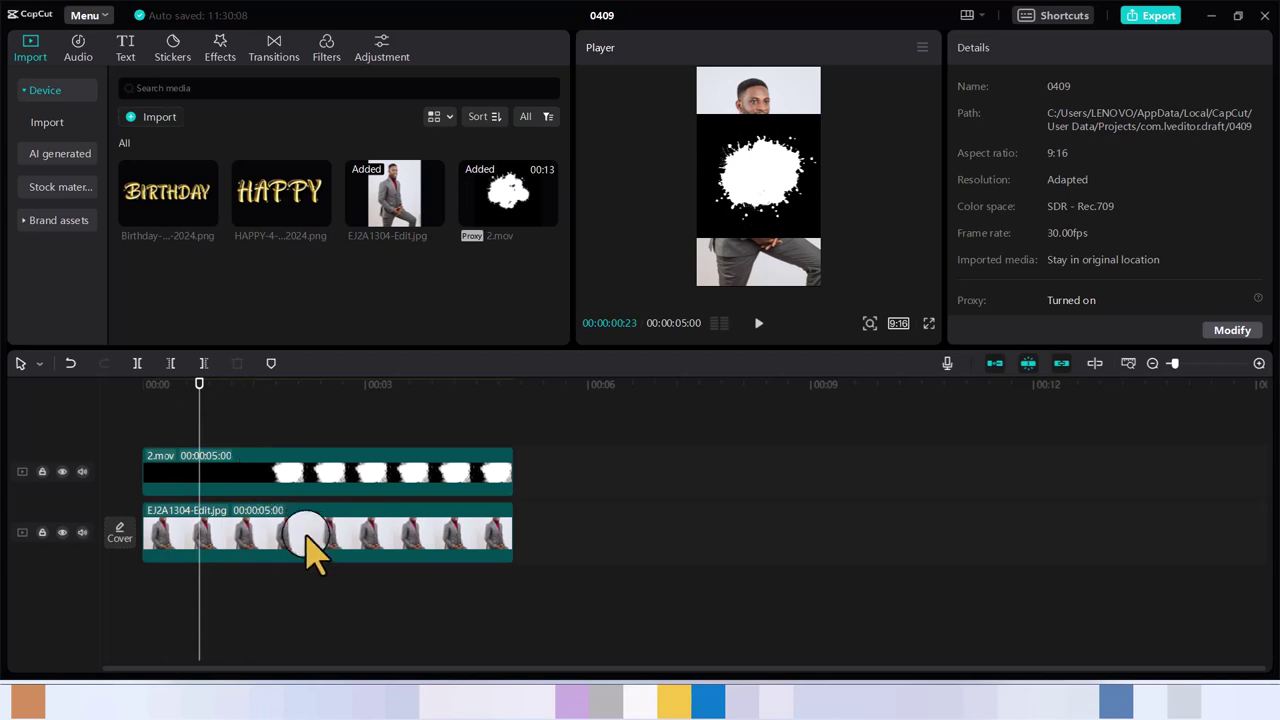
pyautogui.click(405, 480)
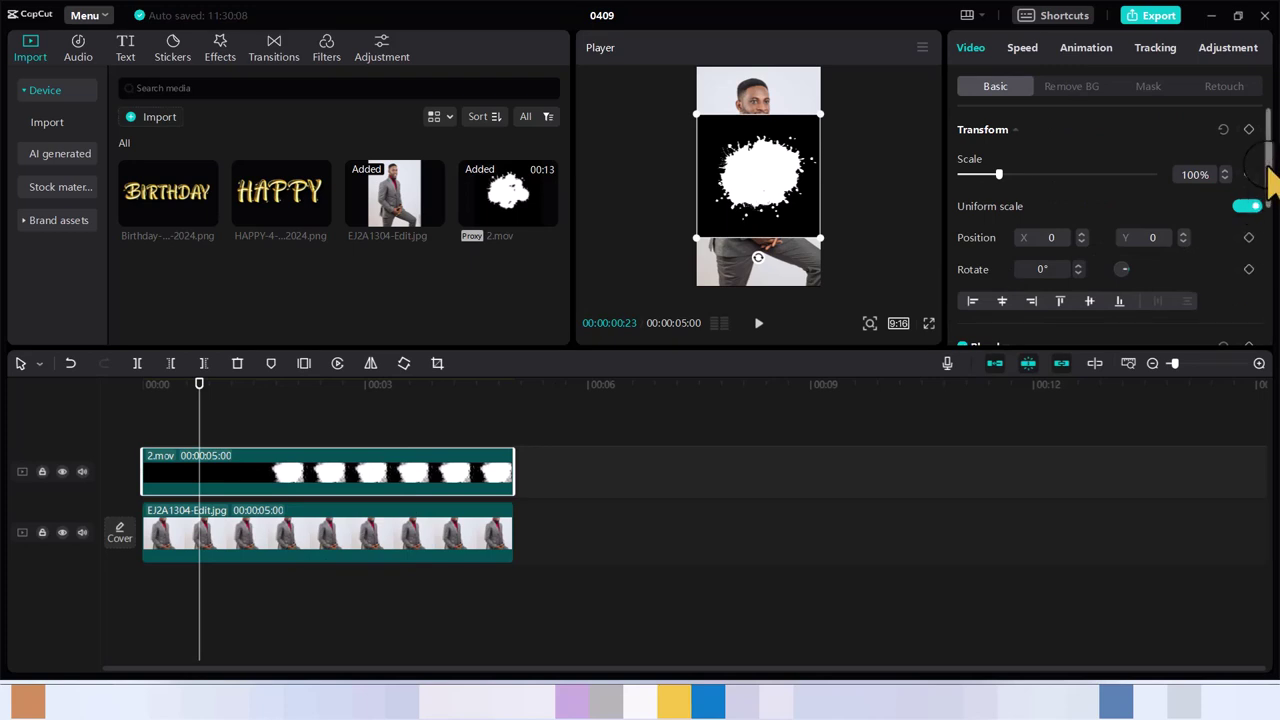
pyautogui.scroll(-3, 1272, 180)
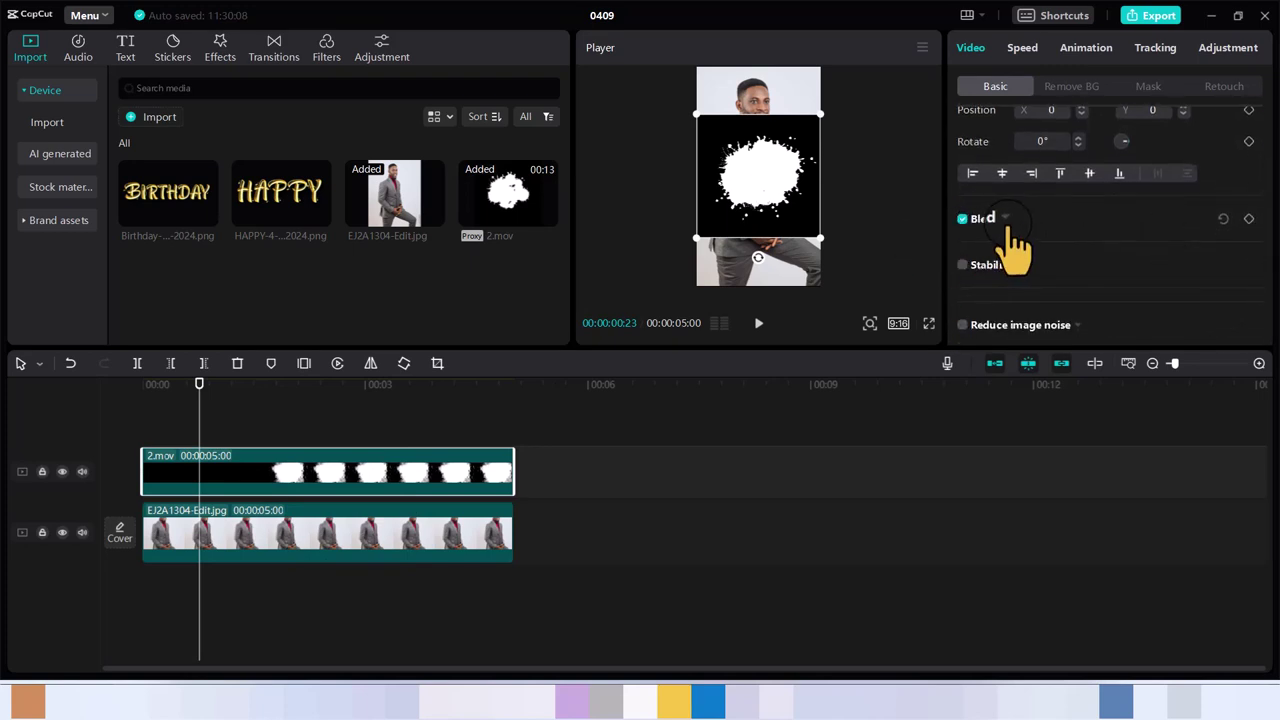
pyautogui.click(1006, 219)
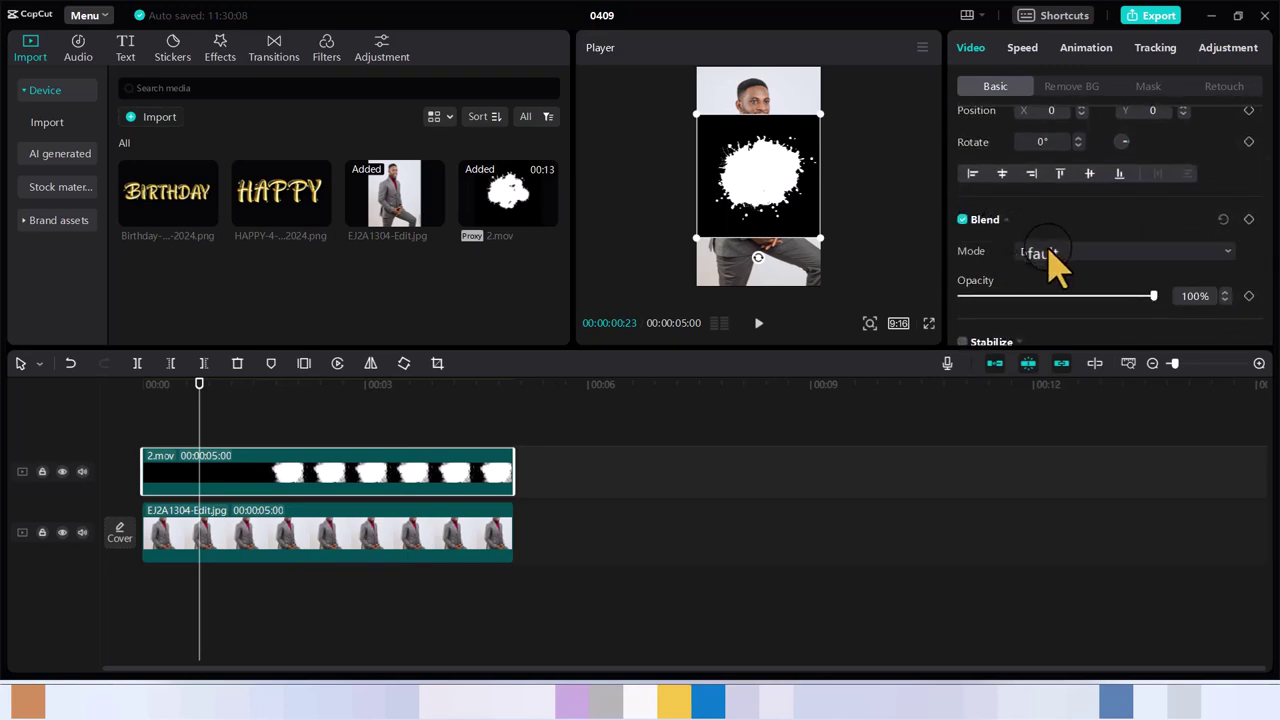
pyautogui.click(1040, 252)
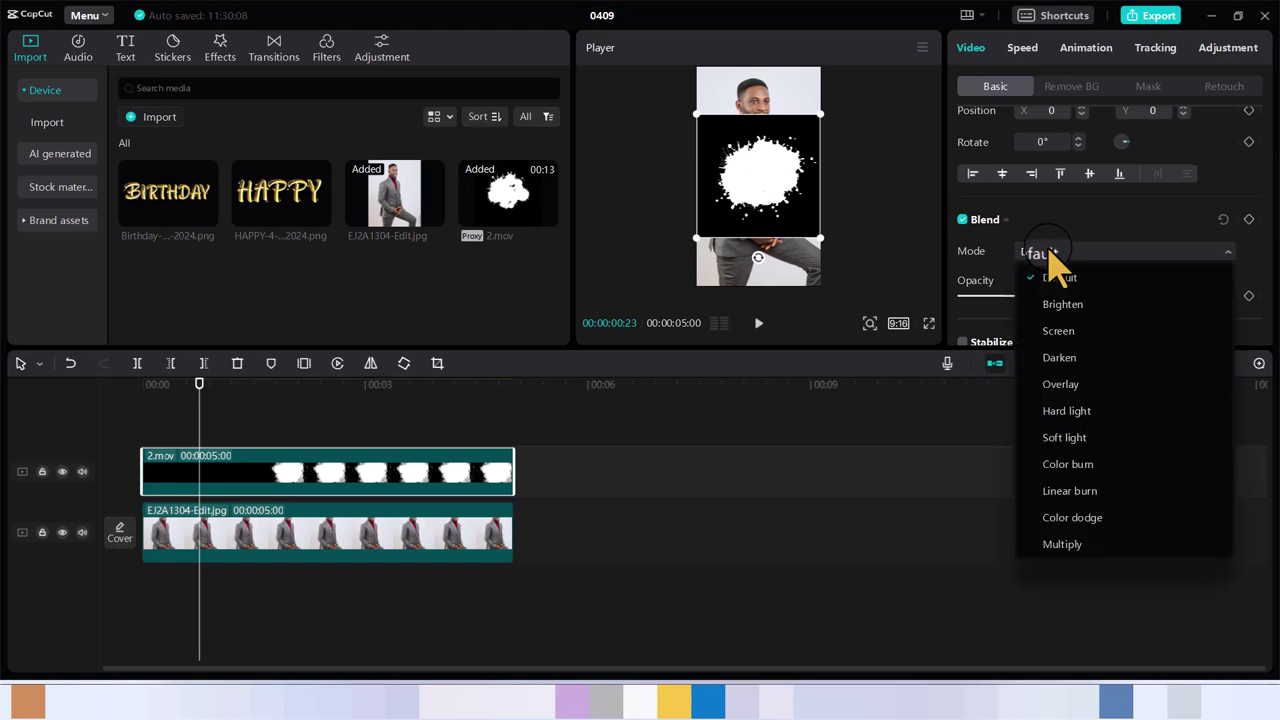
pyautogui.click(1065, 332)
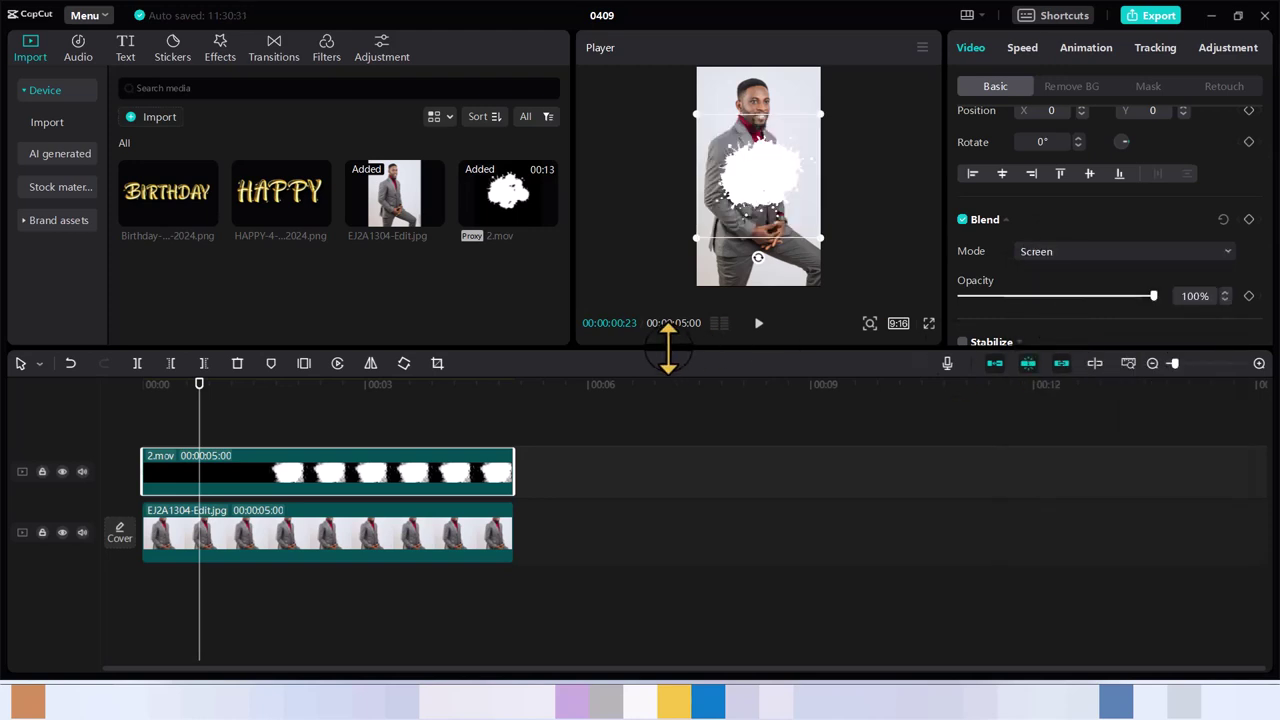
# Set the 2.mov overlay's blend mode to Darken and enlarge the clip until it covers the whole frame.
pyautogui.moveTo(199, 395); pyautogui.dragTo(402, 428)
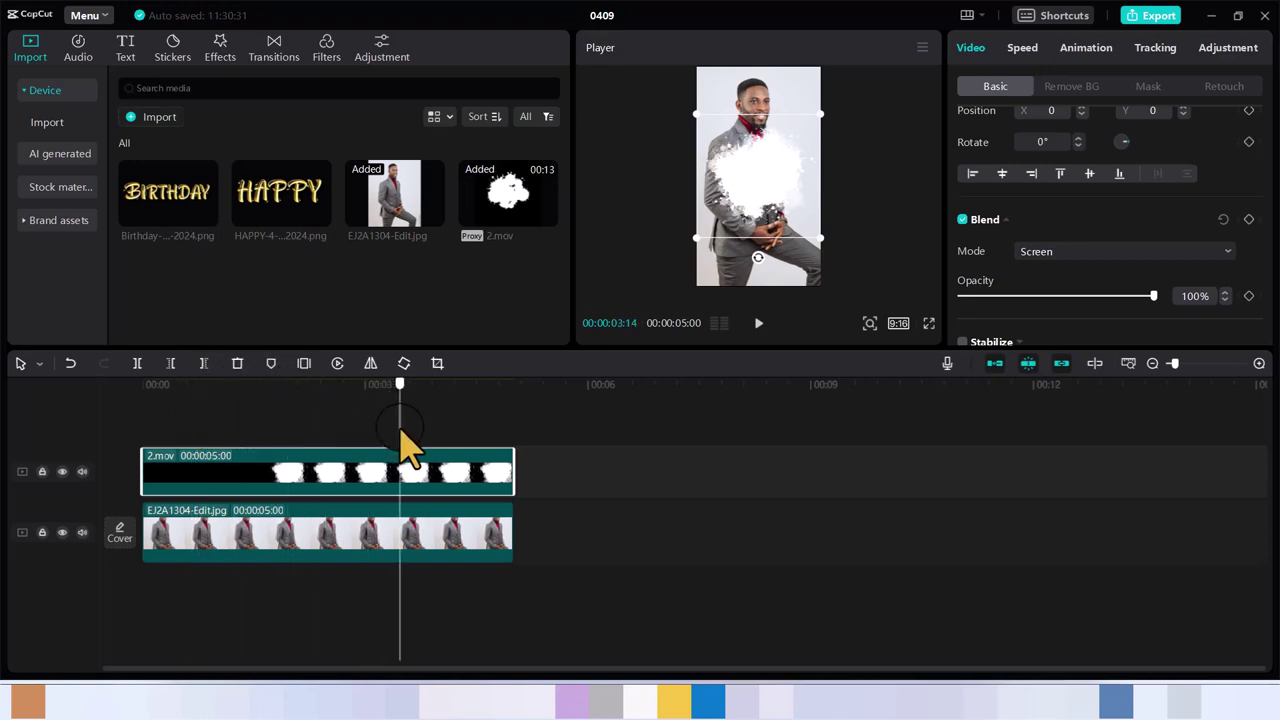
pyautogui.click(1068, 255)
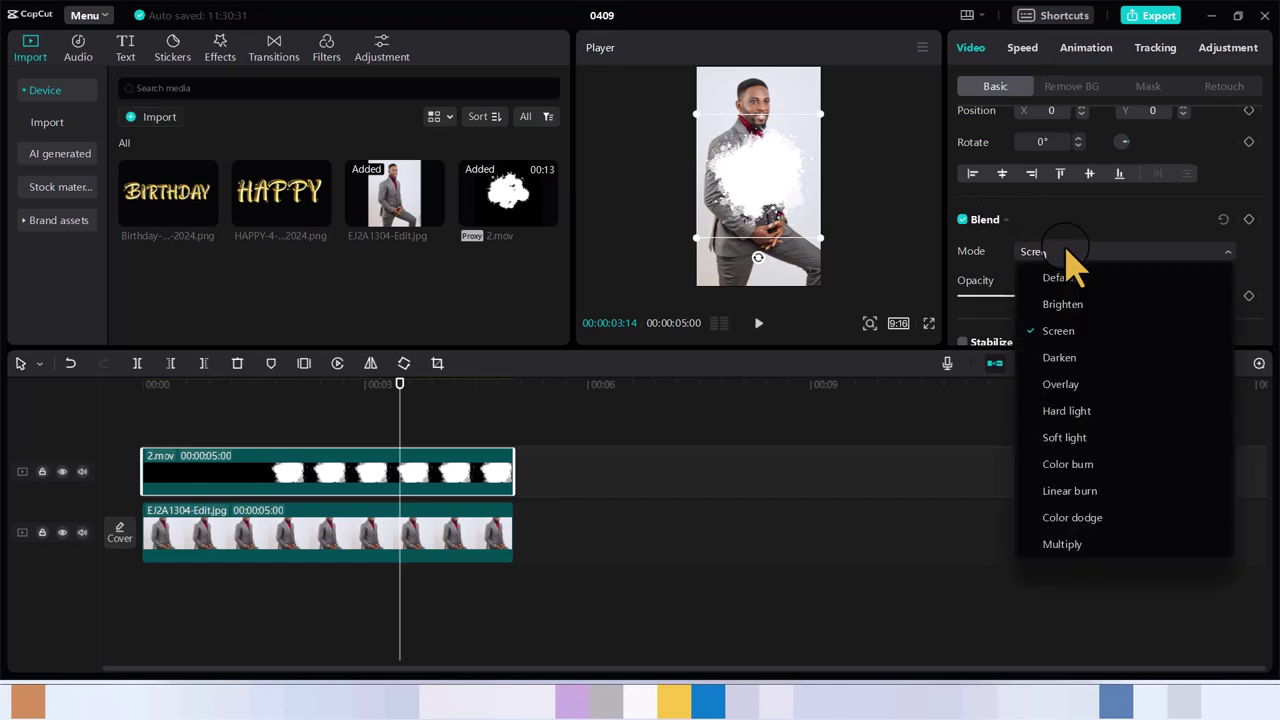
pyautogui.click(1066, 372)
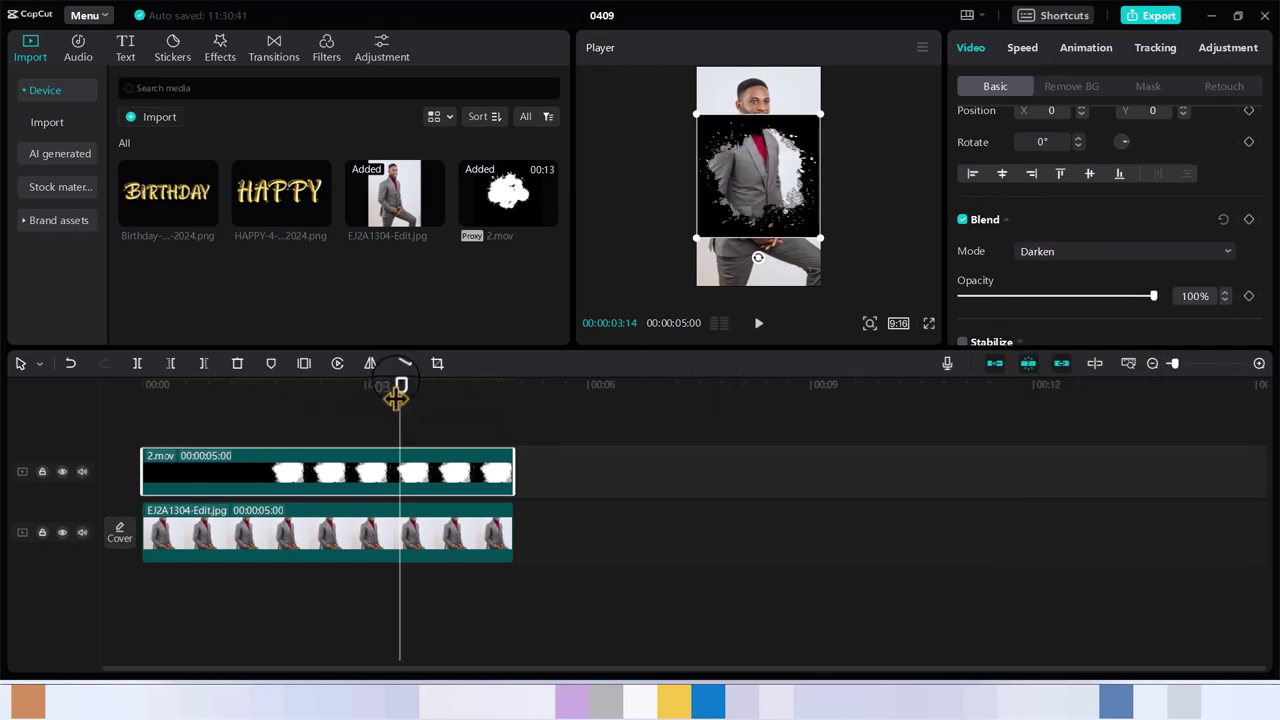
pyautogui.moveTo(396, 397); pyautogui.dragTo(181, 401)
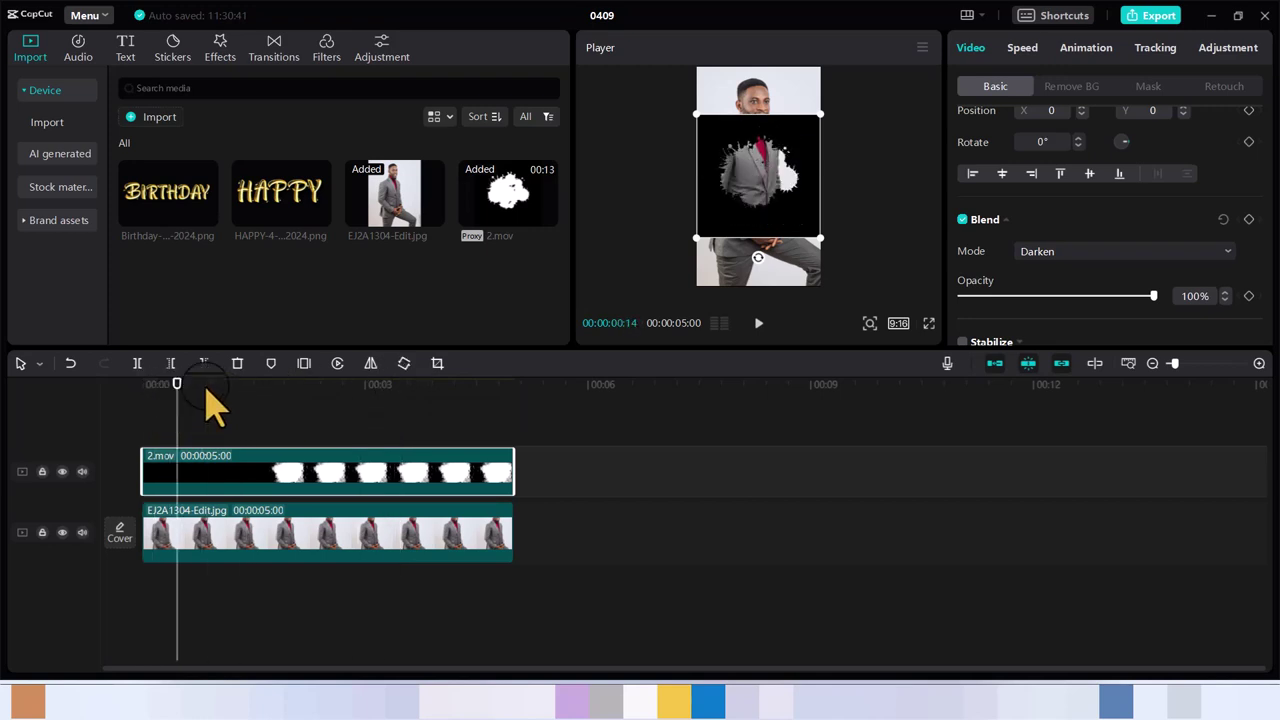
pyautogui.moveTo(820, 237); pyautogui.dragTo(890, 318)
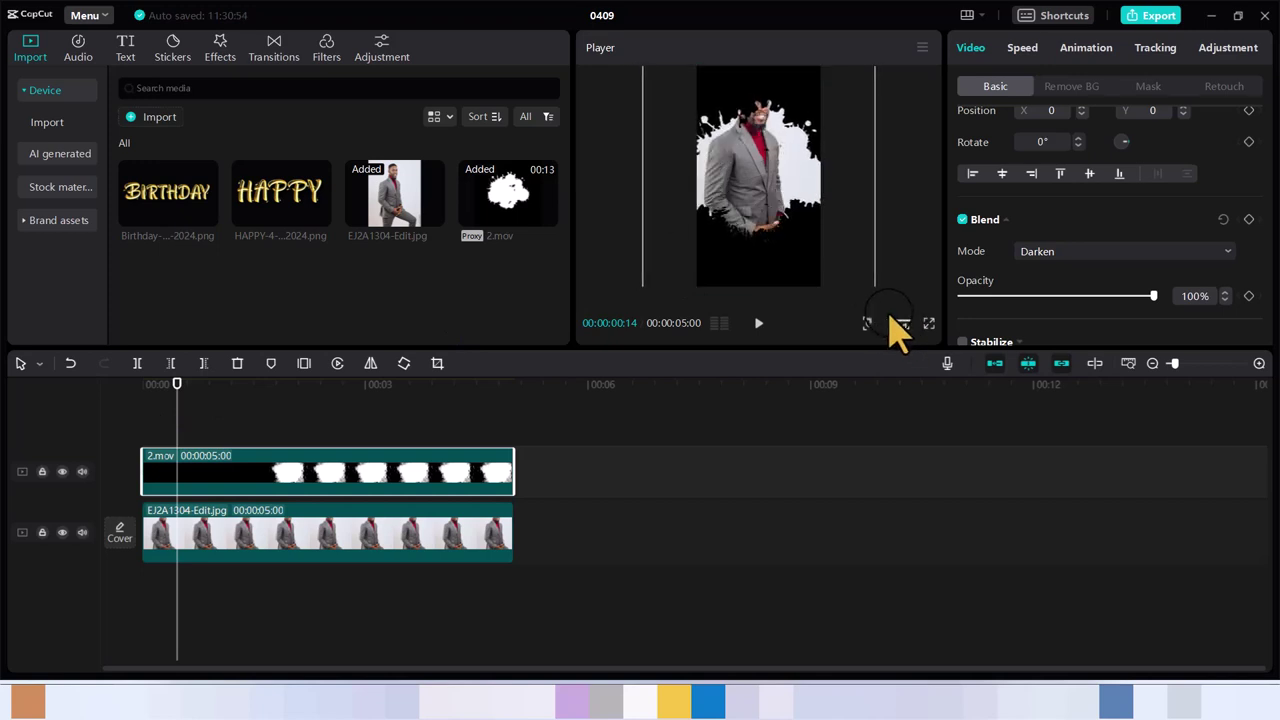
# Reposition the photo to about X 80, Y -609 so the man's face sits inside the splatter shape.
pyautogui.click(330, 540)
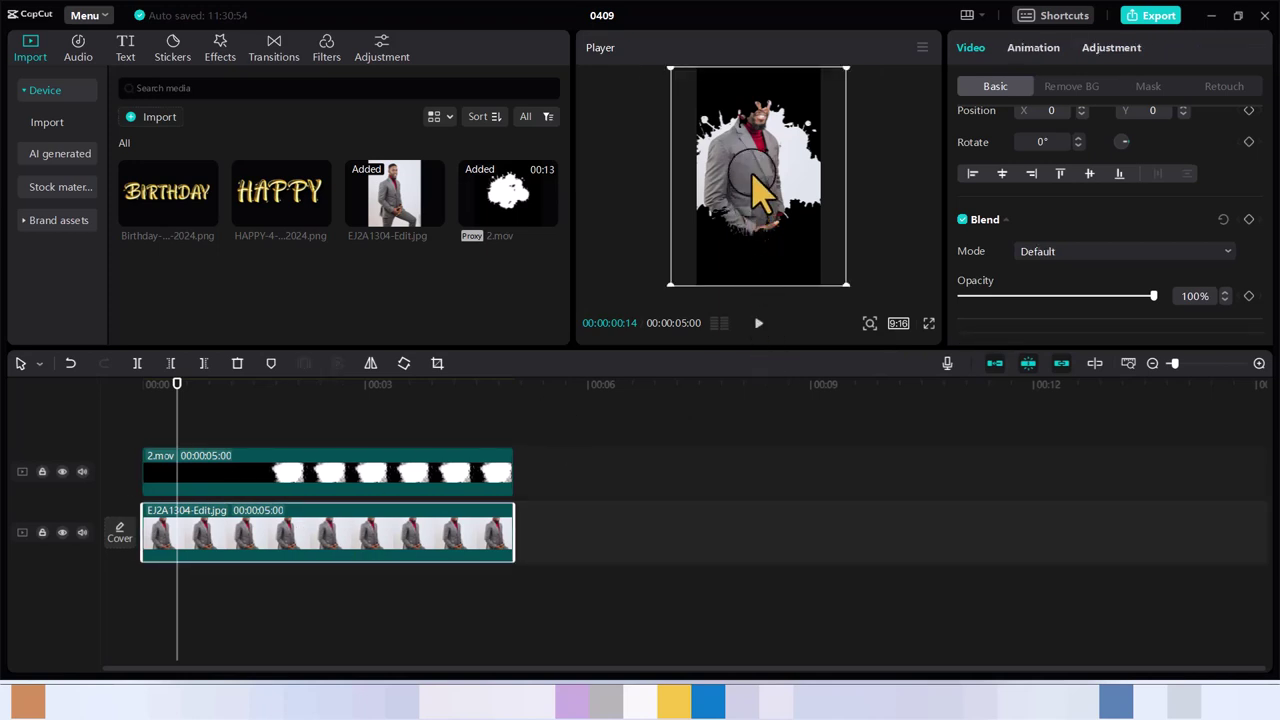
pyautogui.click(755, 200)
pyautogui.moveTo(752, 196); pyautogui.dragTo(757, 211)
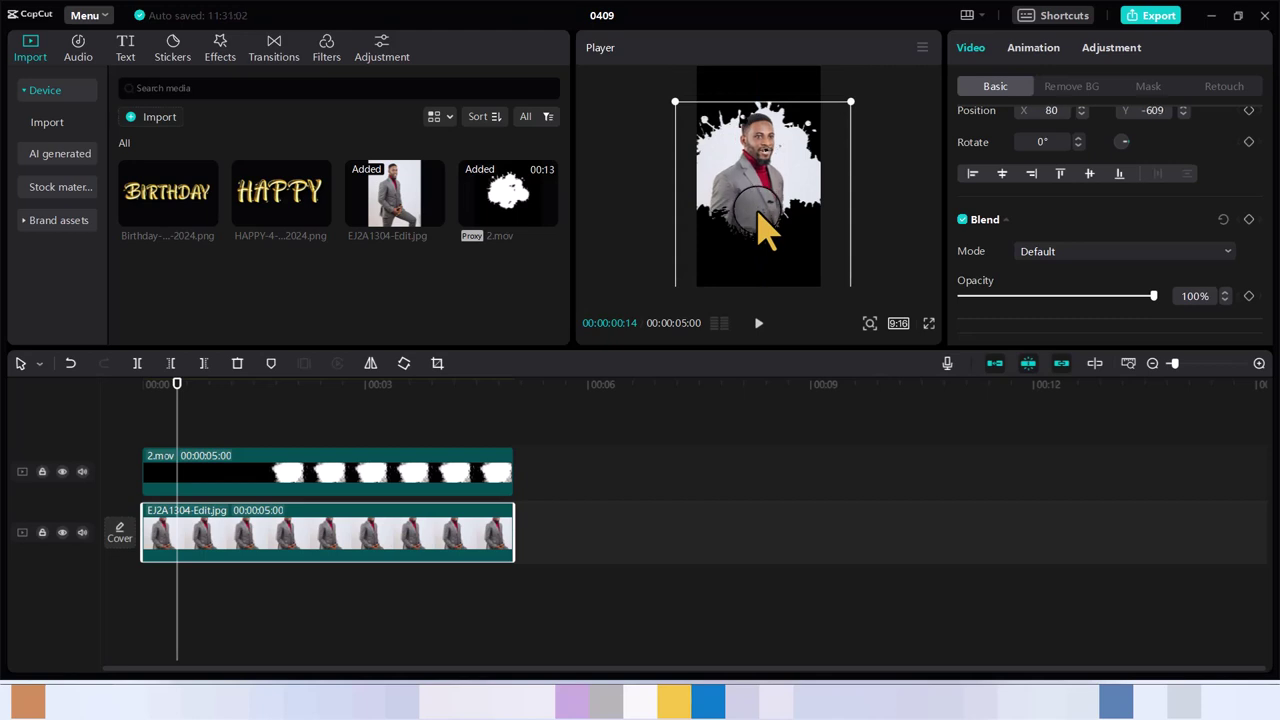
# Play the composition from the start to check the splatter reveal of the photo.
pyautogui.click(365, 445)
pyautogui.click(178, 398)
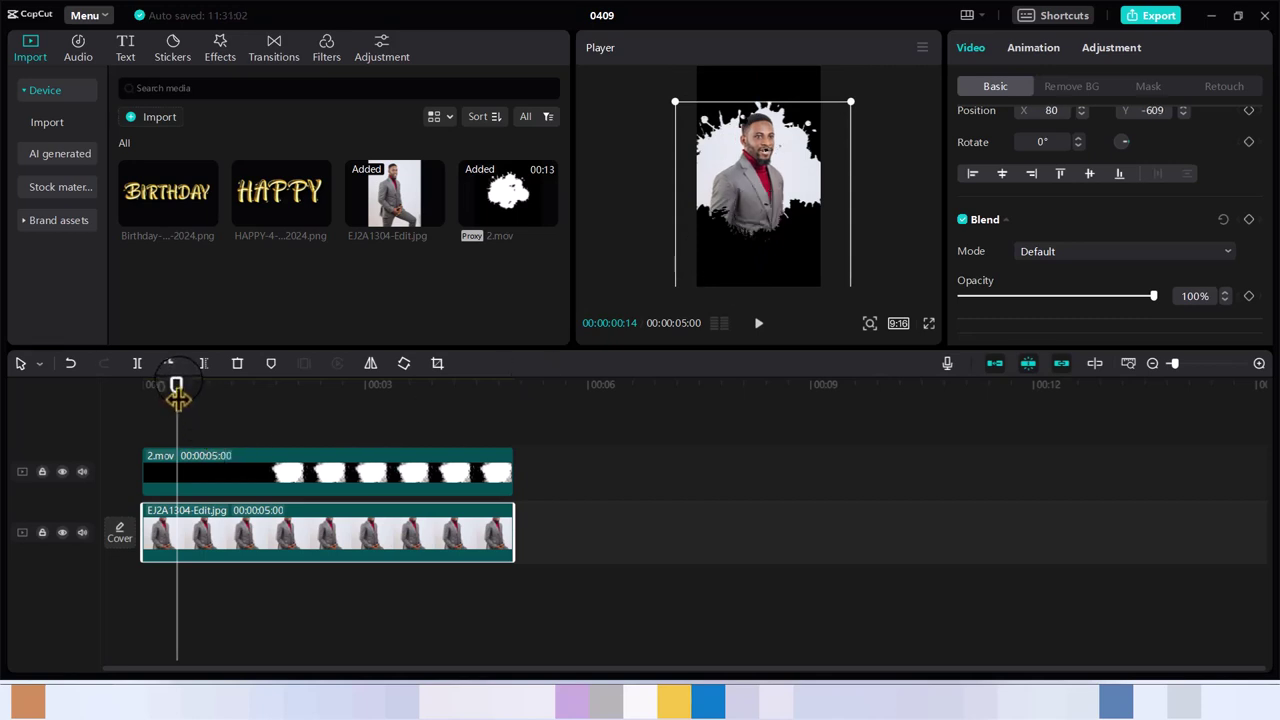
pyautogui.moveTo(177, 397); pyautogui.dragTo(130, 400)
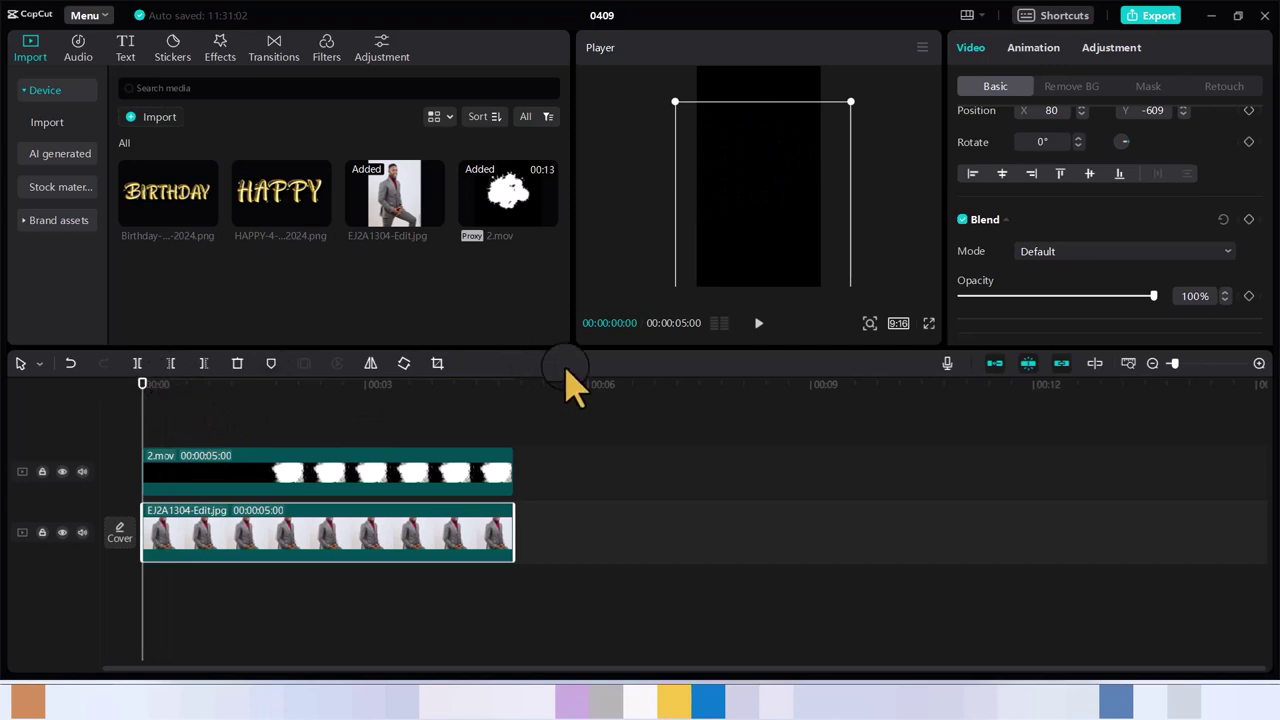
pyautogui.click(758, 323)
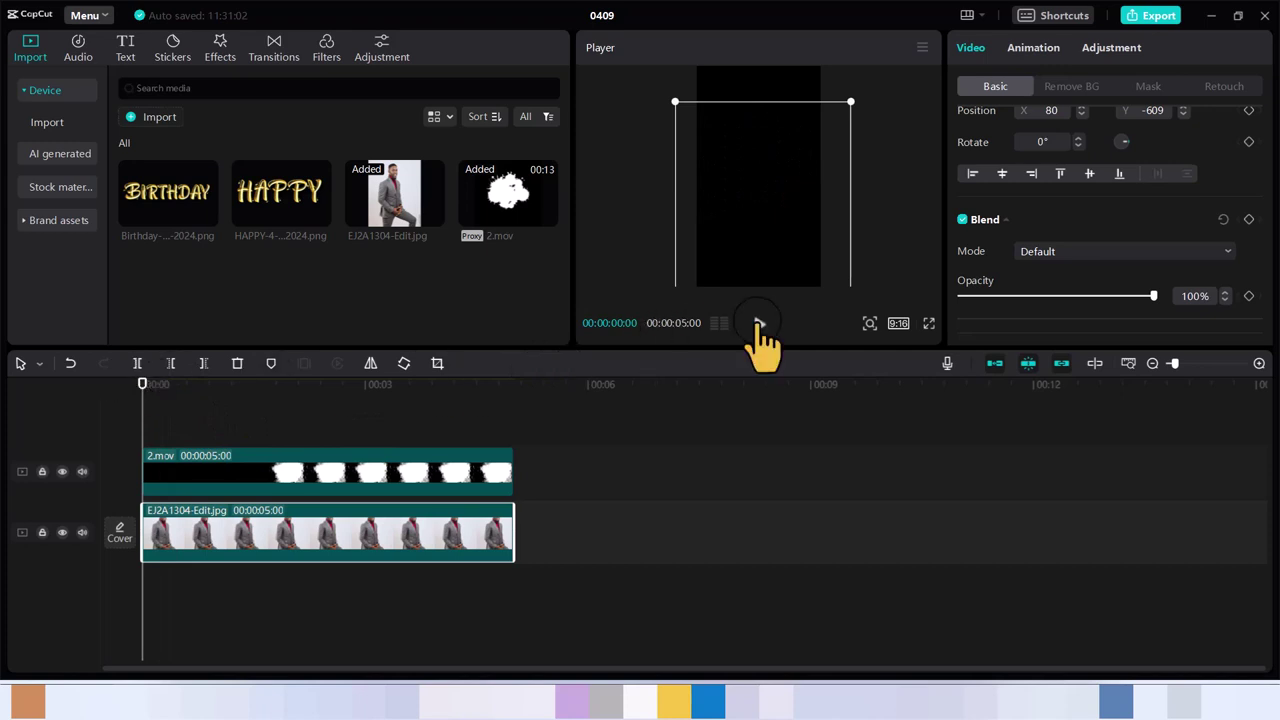
pyautogui.click(145, 452)
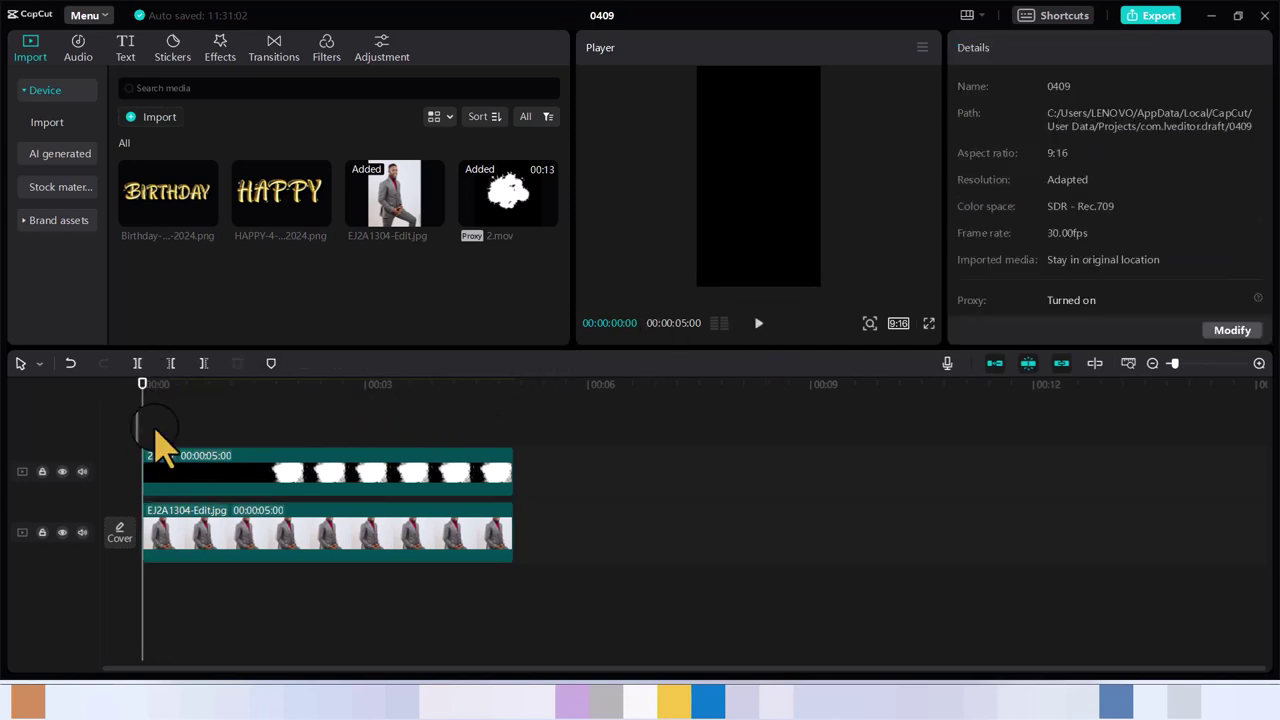
pyautogui.click(155, 386)
pyautogui.click(760, 323)
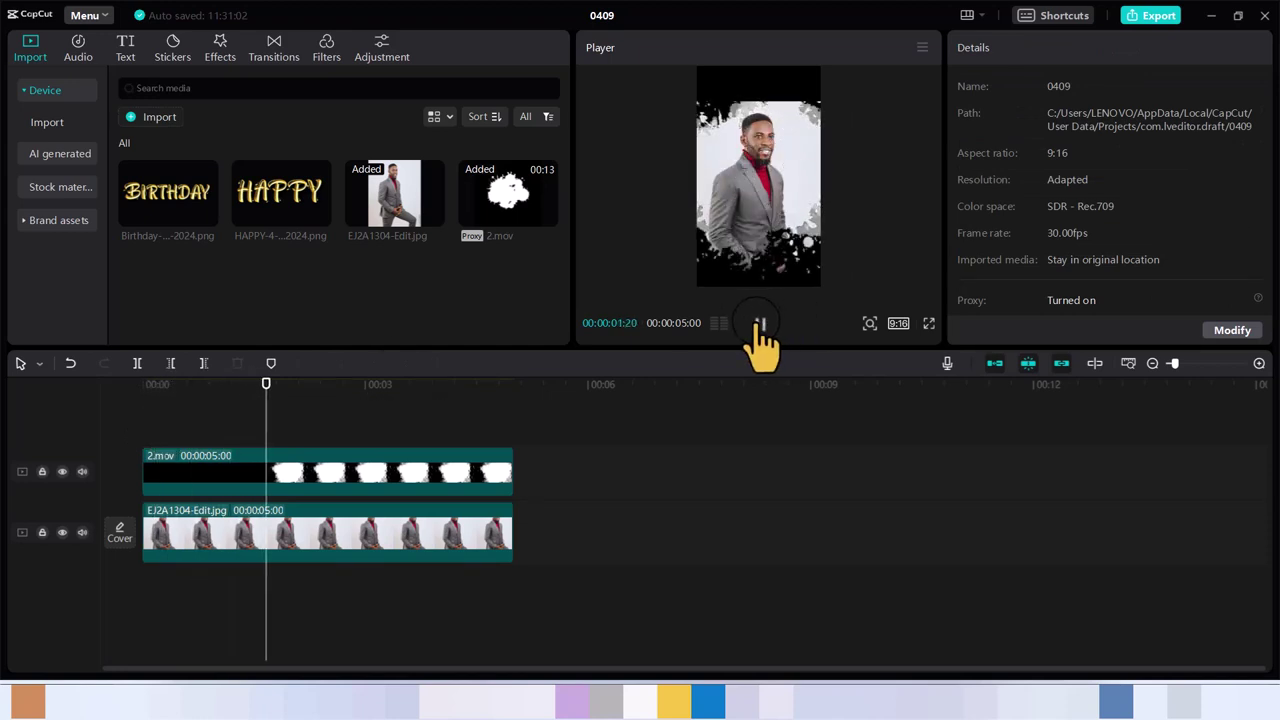
pyautogui.click(760, 323)
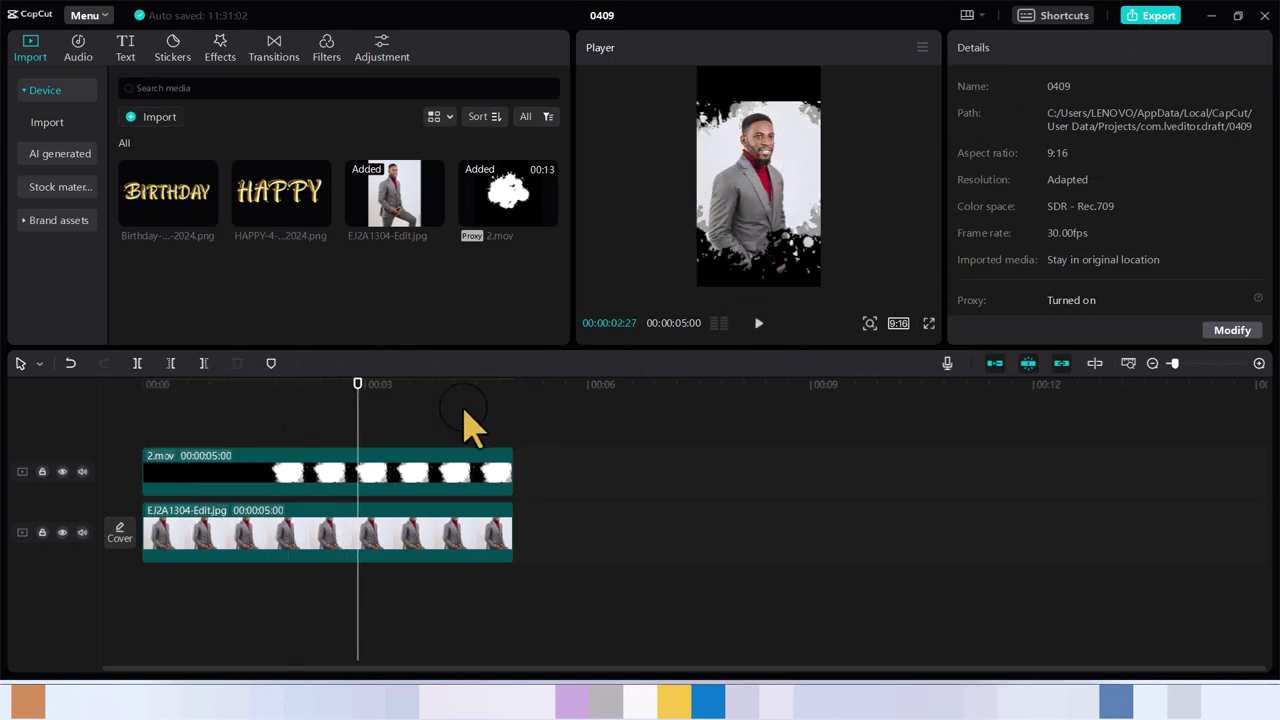
# Reduce the scale of the 2.mov splatter overlay to about 178%, checking its fit against the photo at 00:00:02:06.
pyautogui.click(391, 421)
pyautogui.click(390, 478)
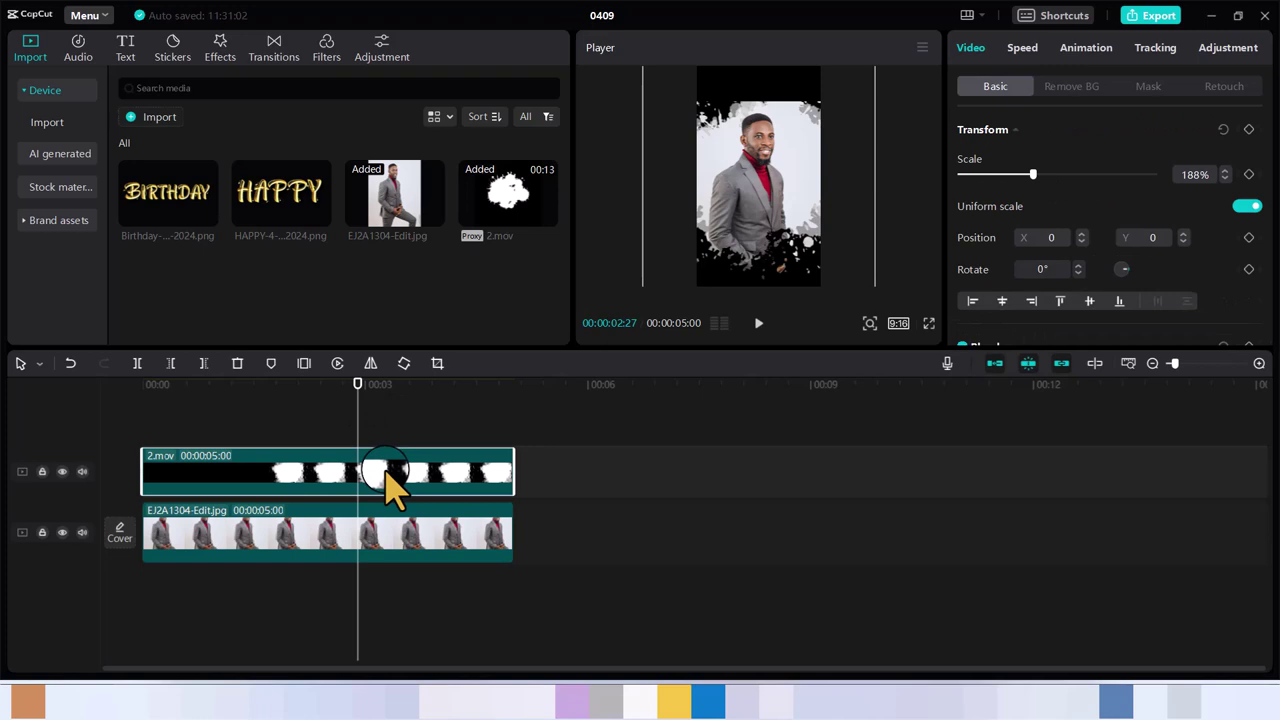
pyautogui.click(358, 392)
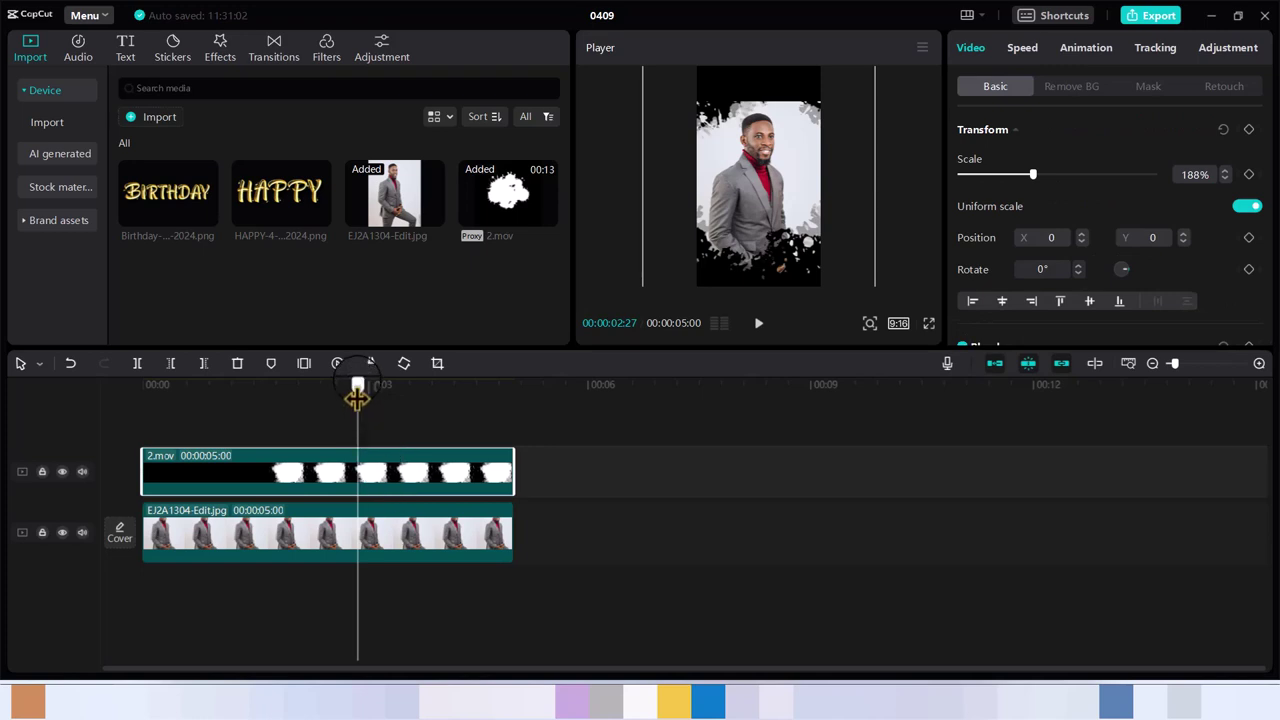
pyautogui.moveTo(357, 397)
pyautogui.mouseDown()
pyautogui.moveTo(195, 390)
pyautogui.moveTo(305, 405)
pyautogui.mouseUp()
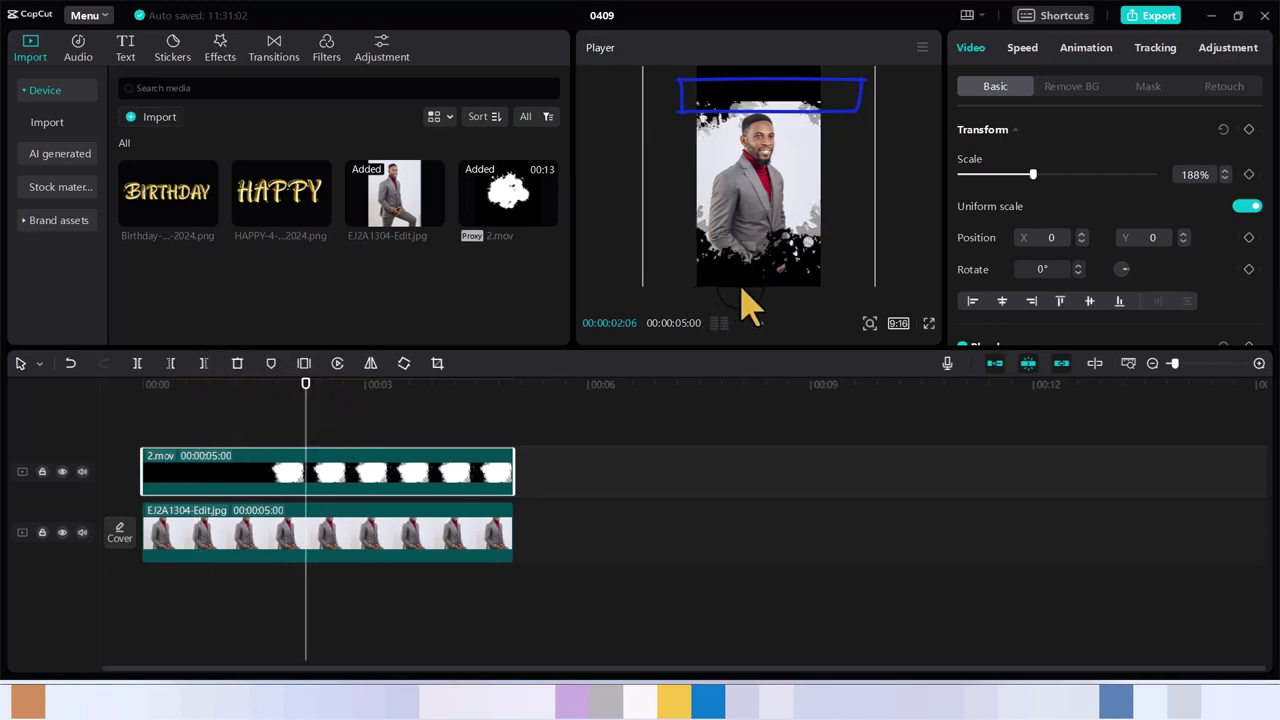
pyautogui.click(604, 238)
pyautogui.click(463, 490)
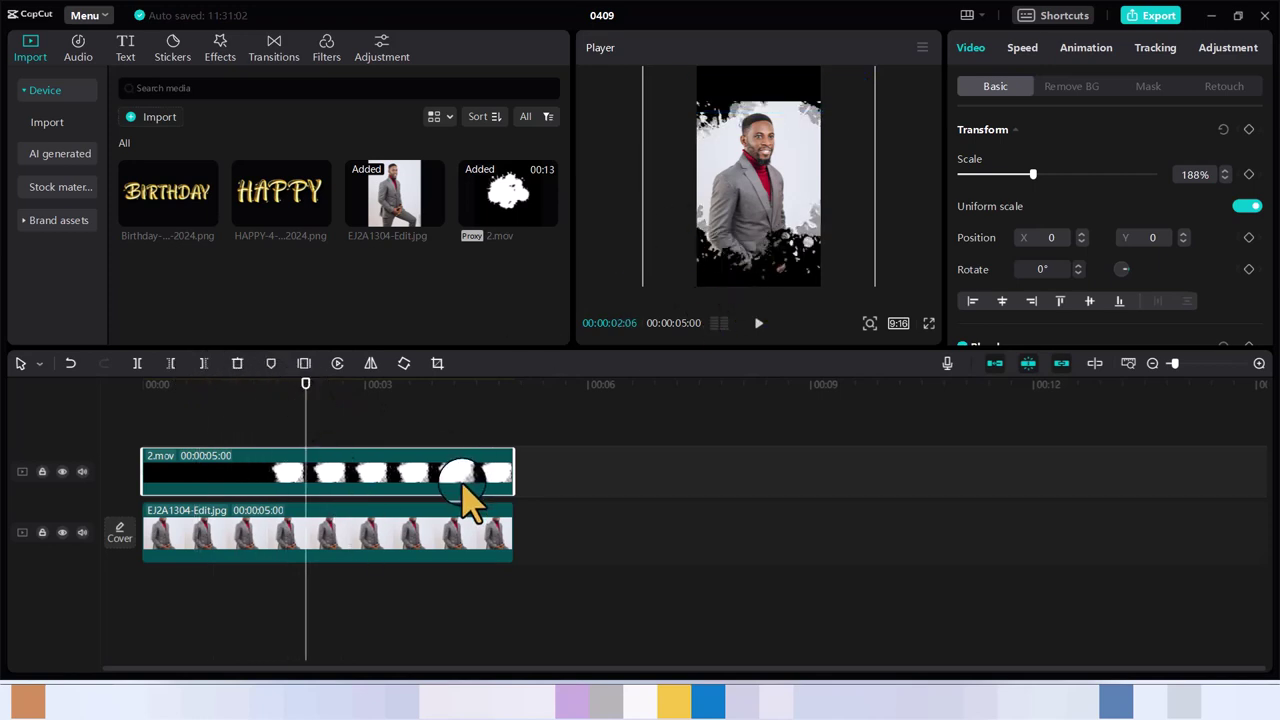
pyautogui.click(1030, 172)
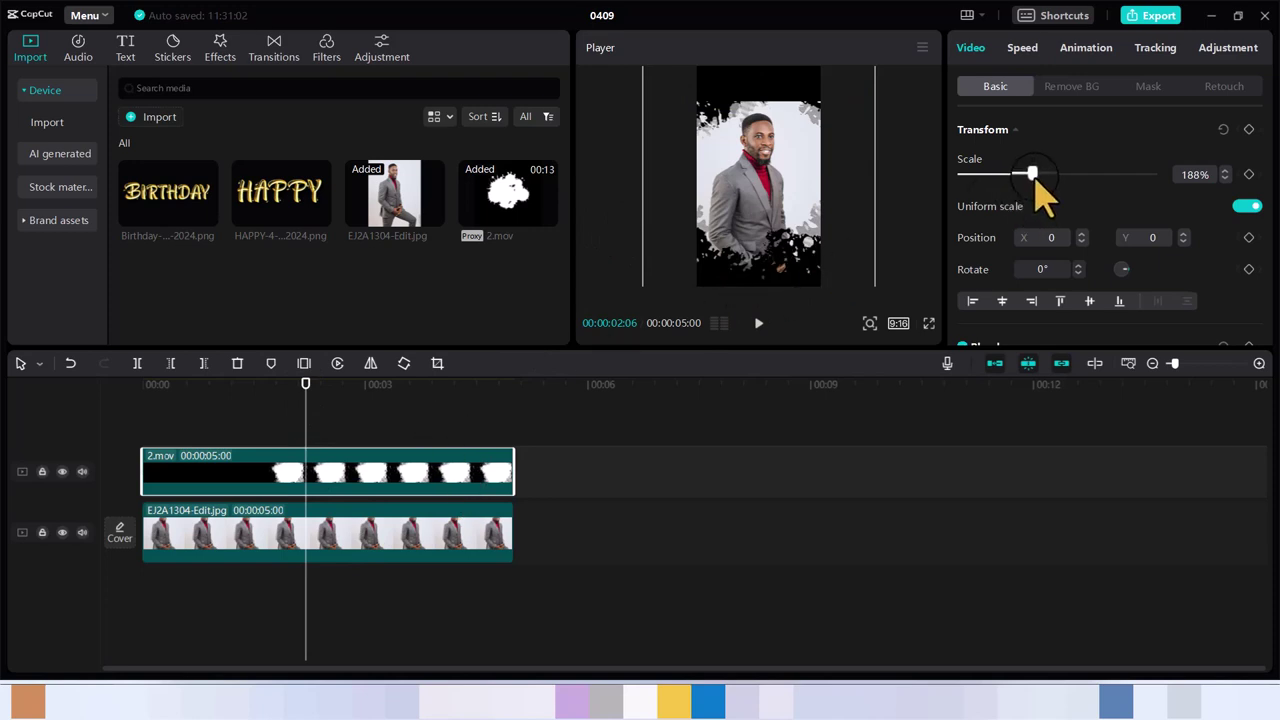
pyautogui.moveTo(1035, 180)
pyautogui.mouseDown()
pyautogui.moveTo(1046, 178)
pyautogui.moveTo(1018, 184)
pyautogui.moveTo(1028, 198)
pyautogui.mouseUp()
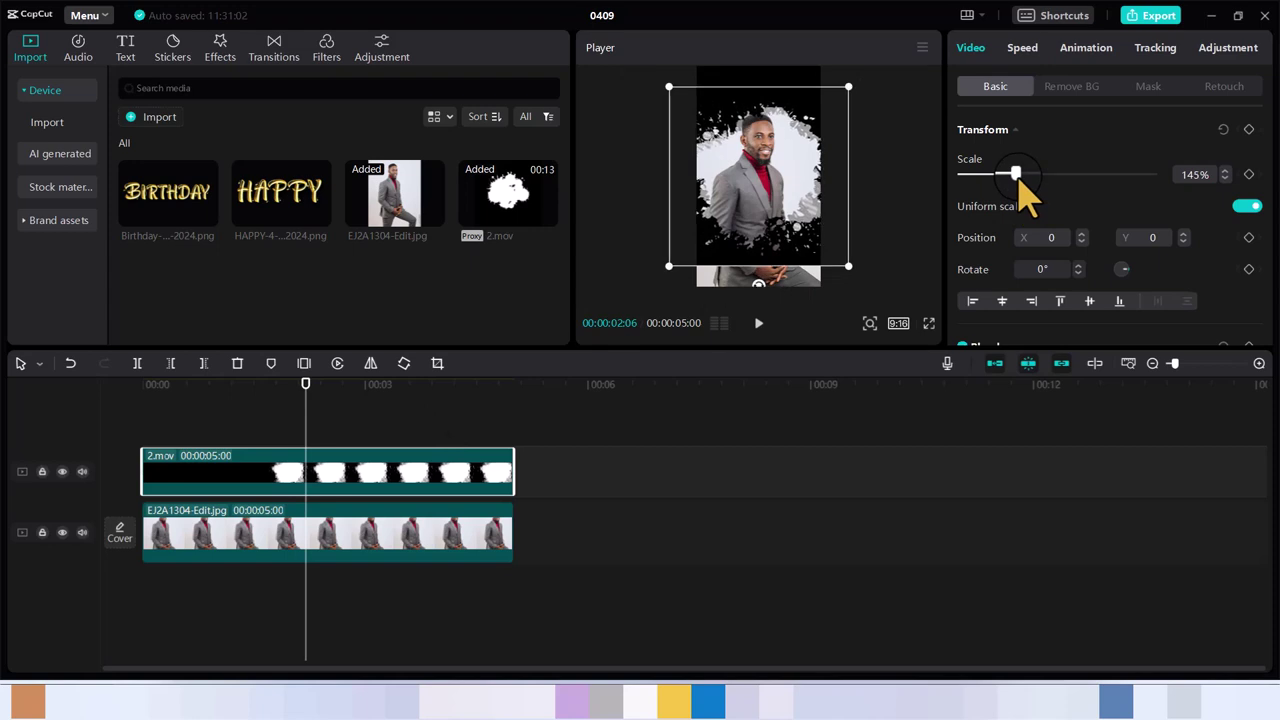
pyautogui.moveTo(1026, 198); pyautogui.dragTo(1032, 184)
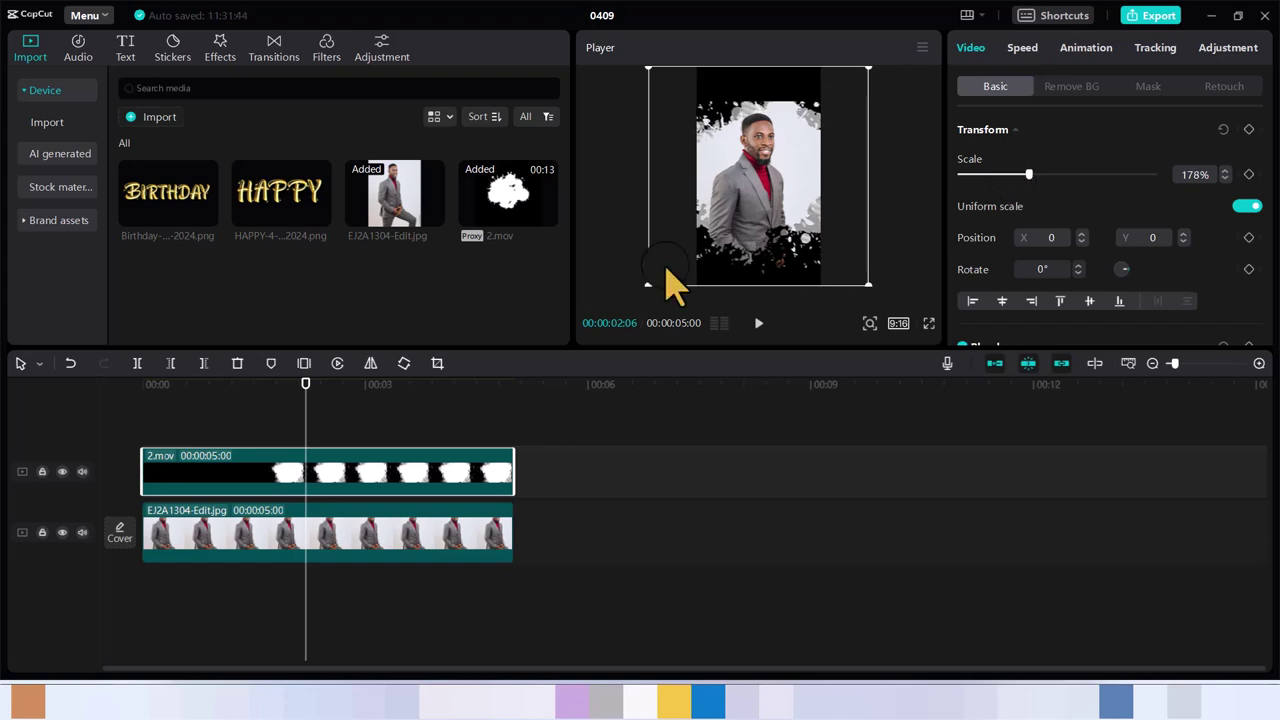
# Move the photo up inside the splatter shape to about X 145, Y 131.
pyautogui.click(405, 546)
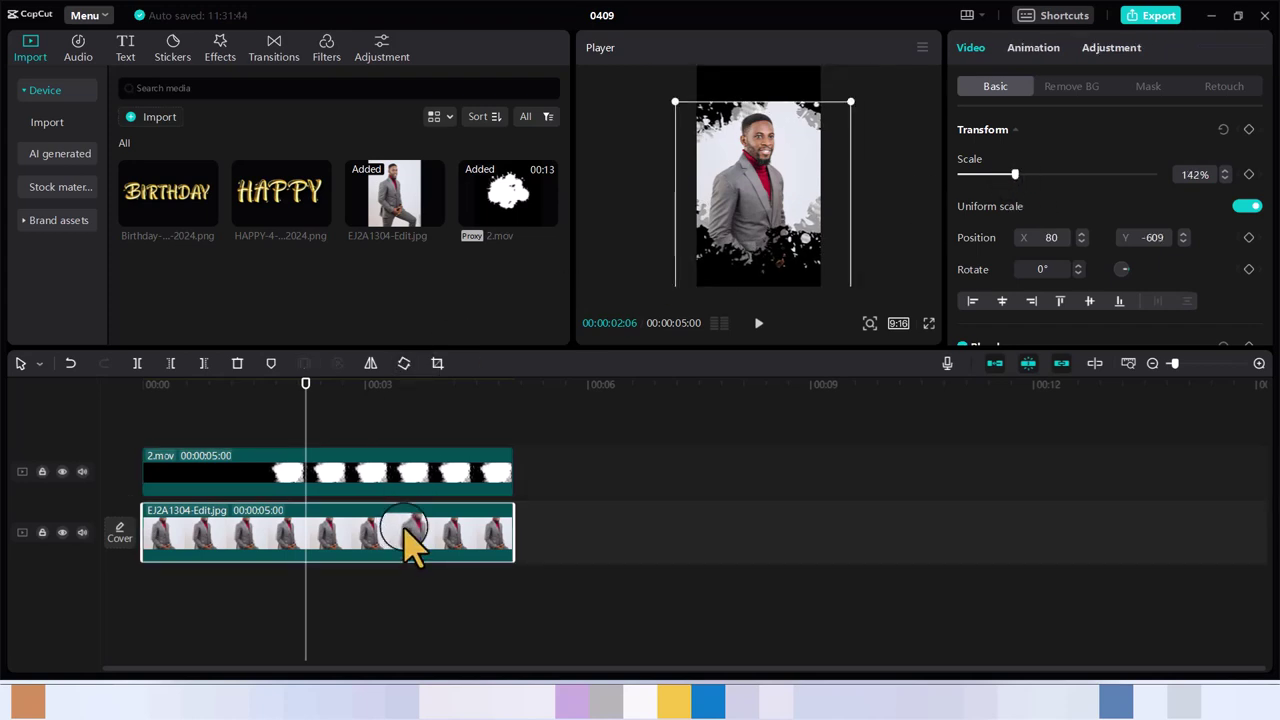
pyautogui.moveTo(734, 229); pyautogui.dragTo(757, 176)
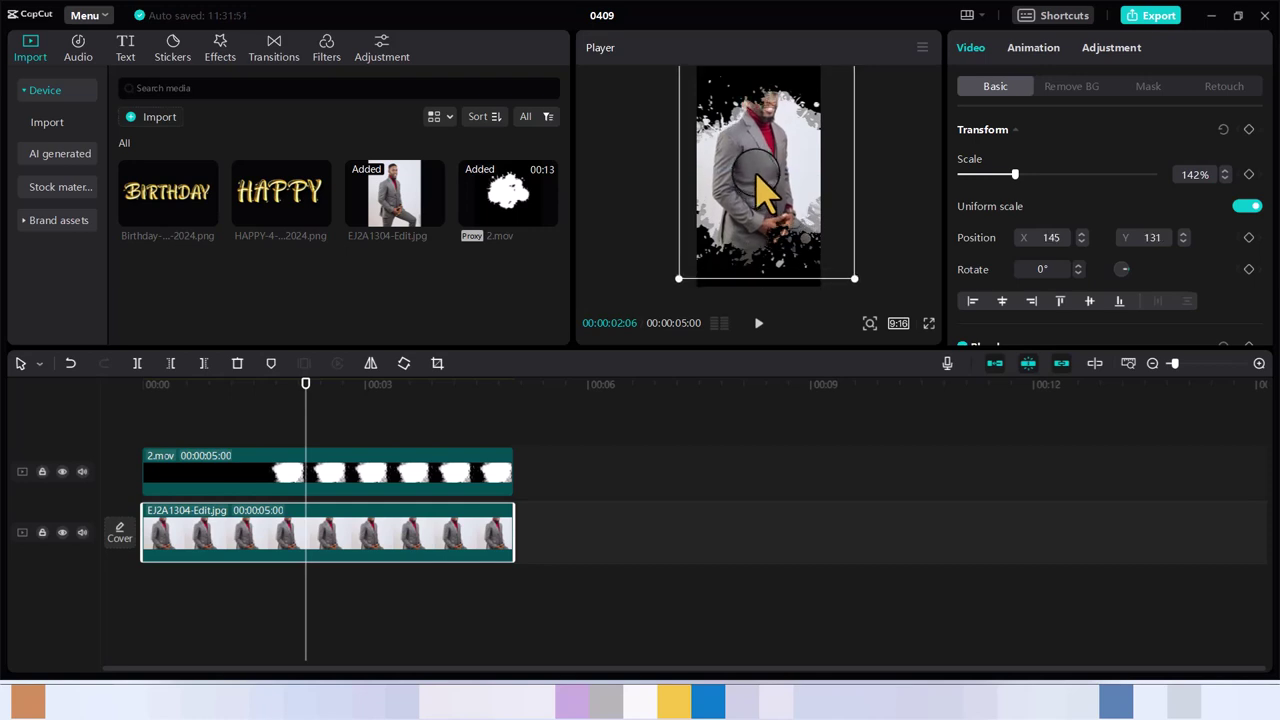
pyautogui.click(686, 436)
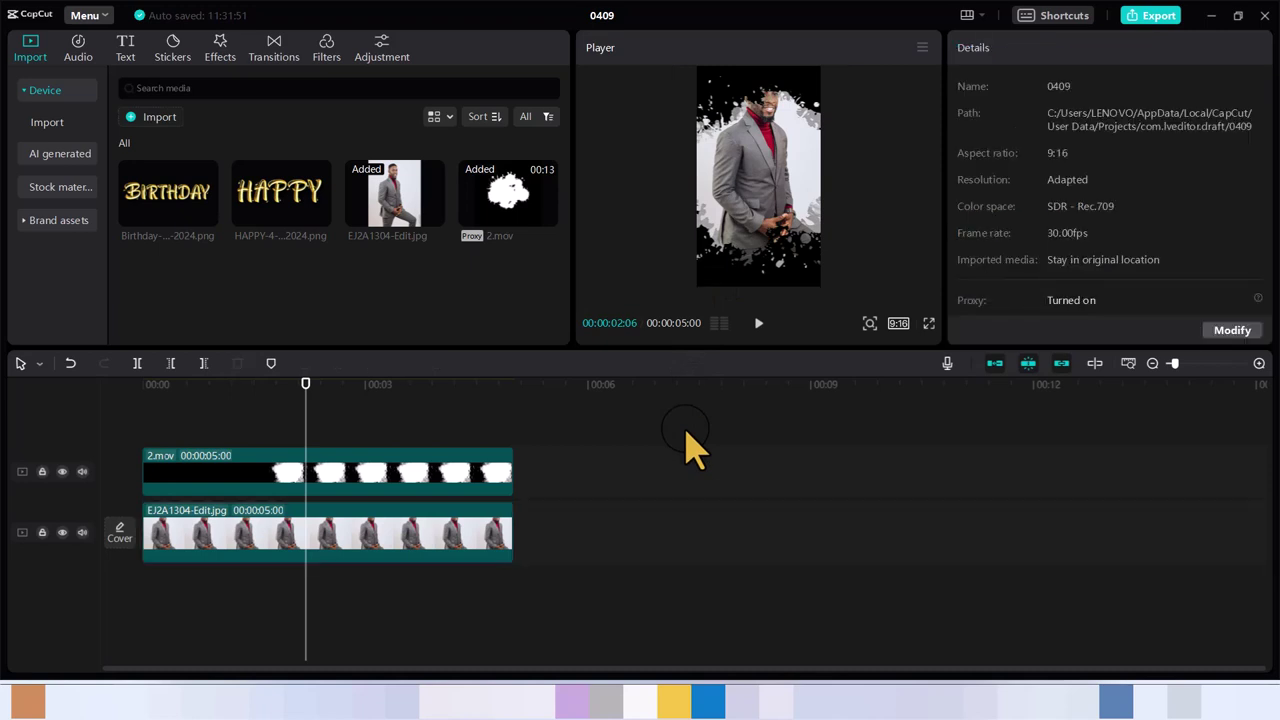
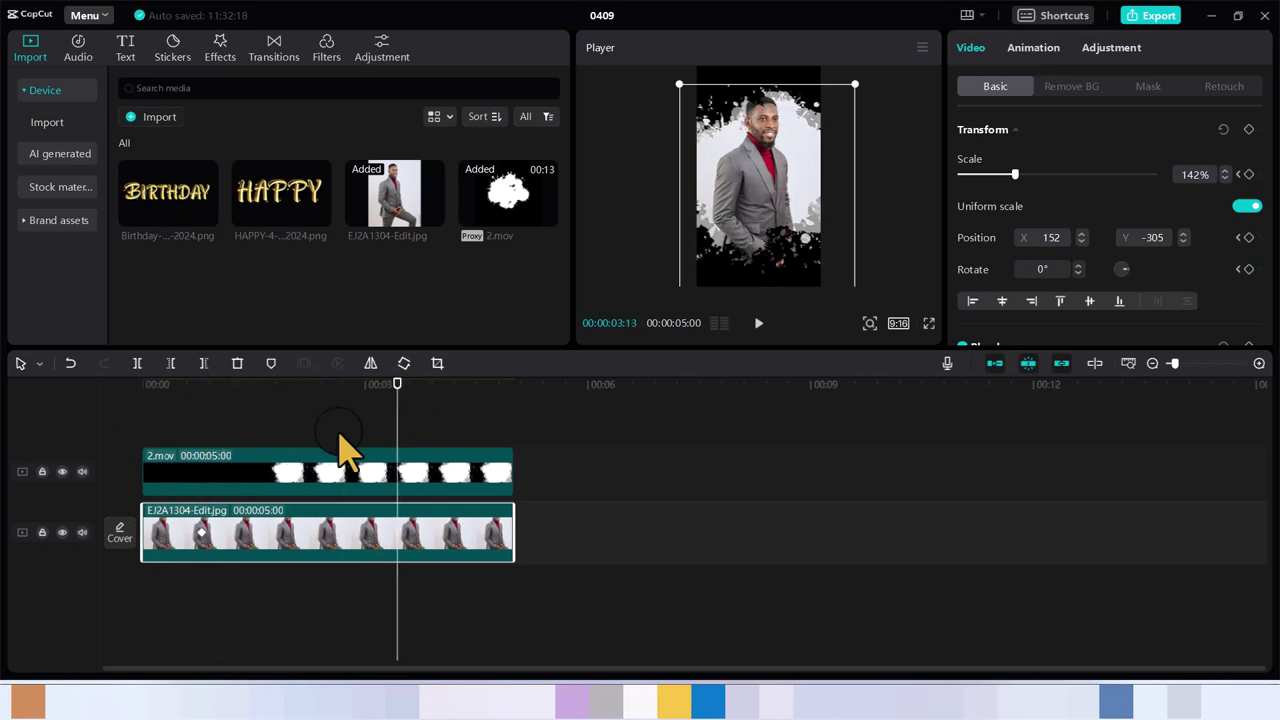
# Add the HAPPY image on a new track above the overlay, starting at 00:00:00:09, and trim its end to match the other clips.
pyautogui.click(296, 428)
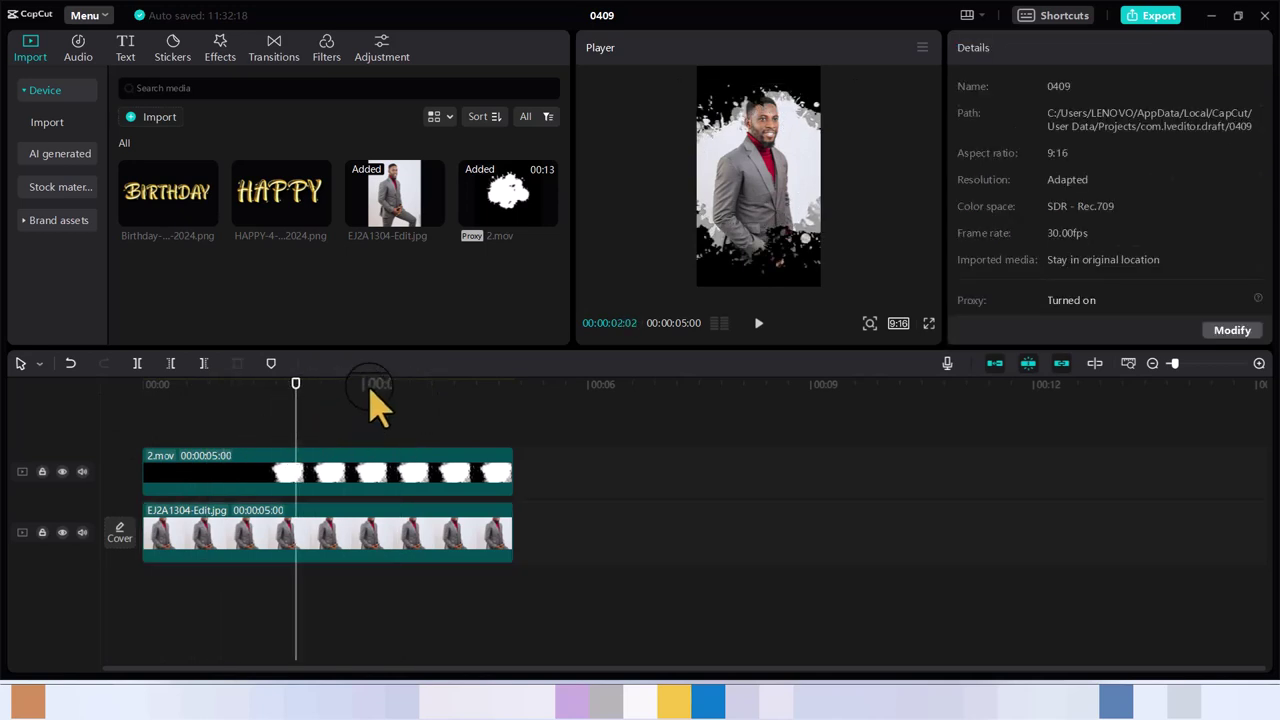
pyautogui.moveTo(297, 389); pyautogui.dragTo(140, 400)
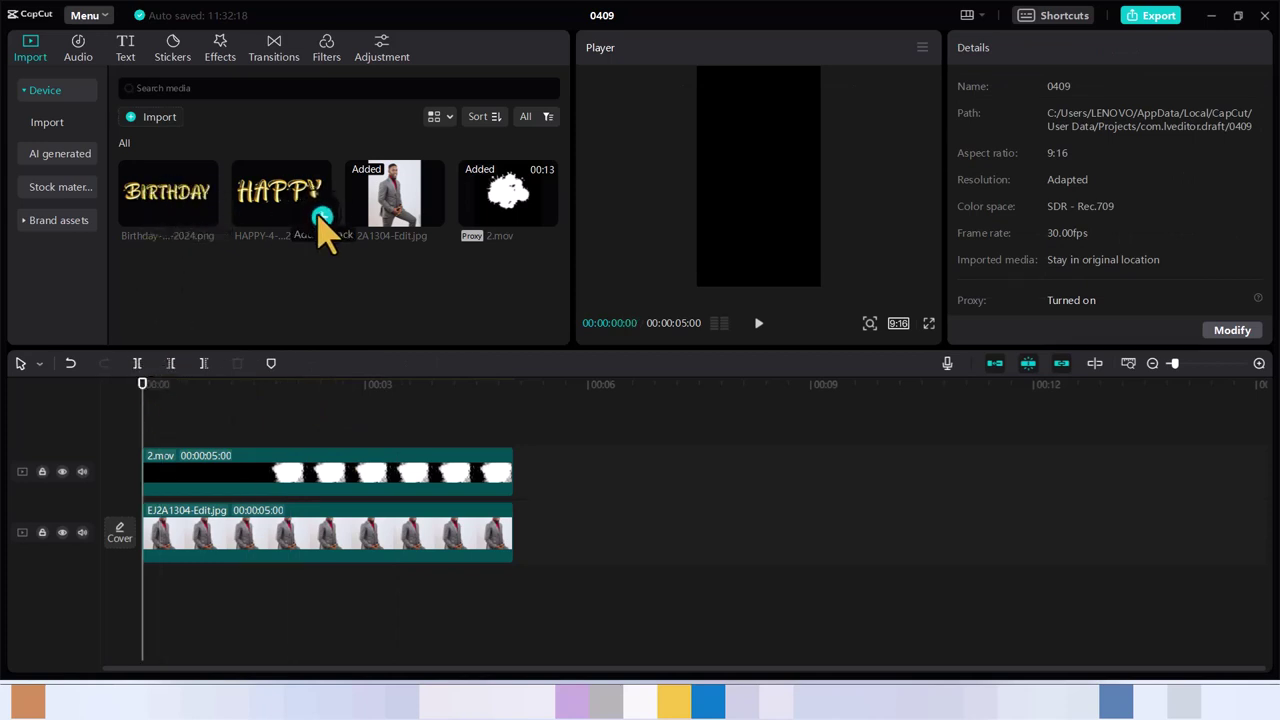
pyautogui.moveTo(142, 395); pyautogui.dragTo(166, 390)
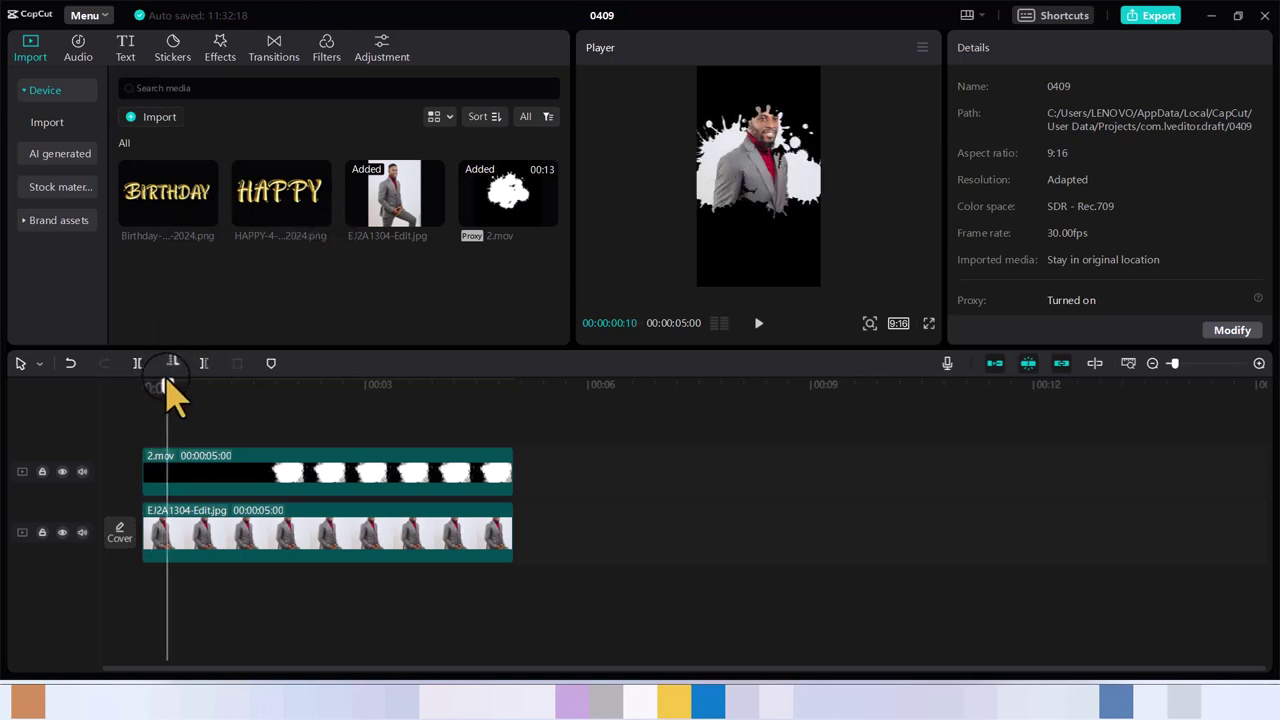
pyautogui.click(320, 214)
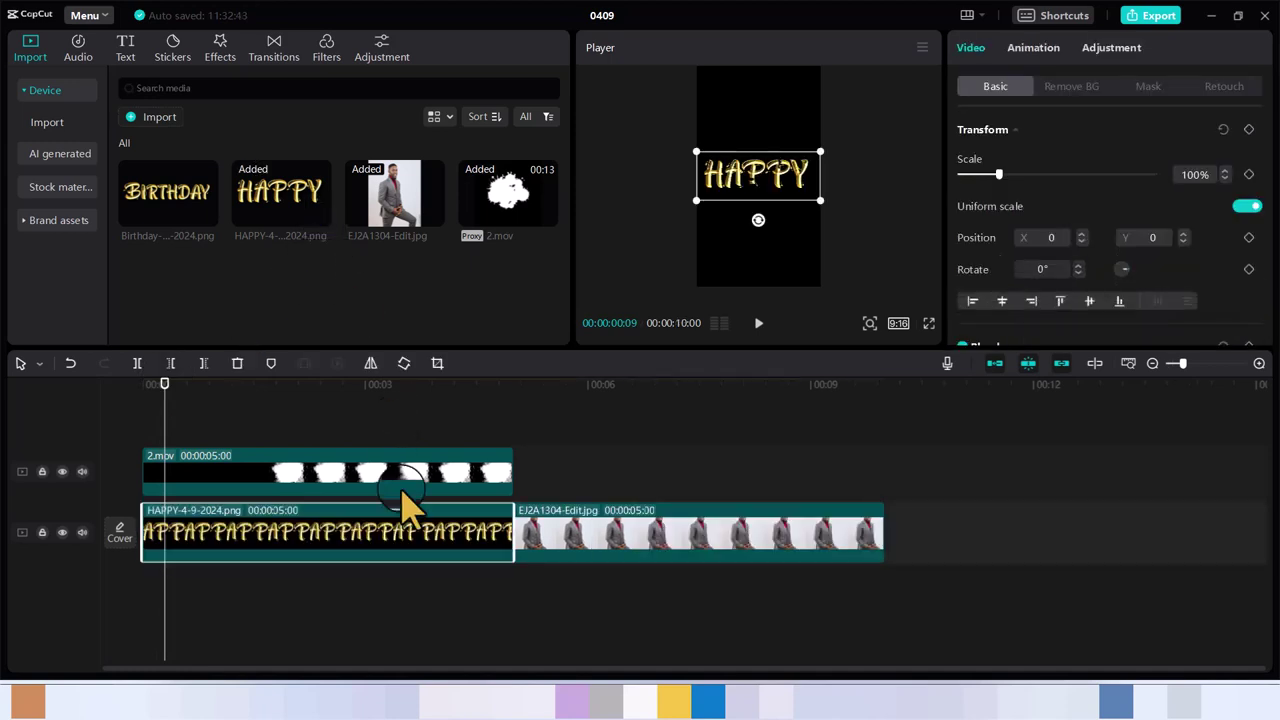
pyautogui.moveTo(366, 543); pyautogui.dragTo(388, 418)
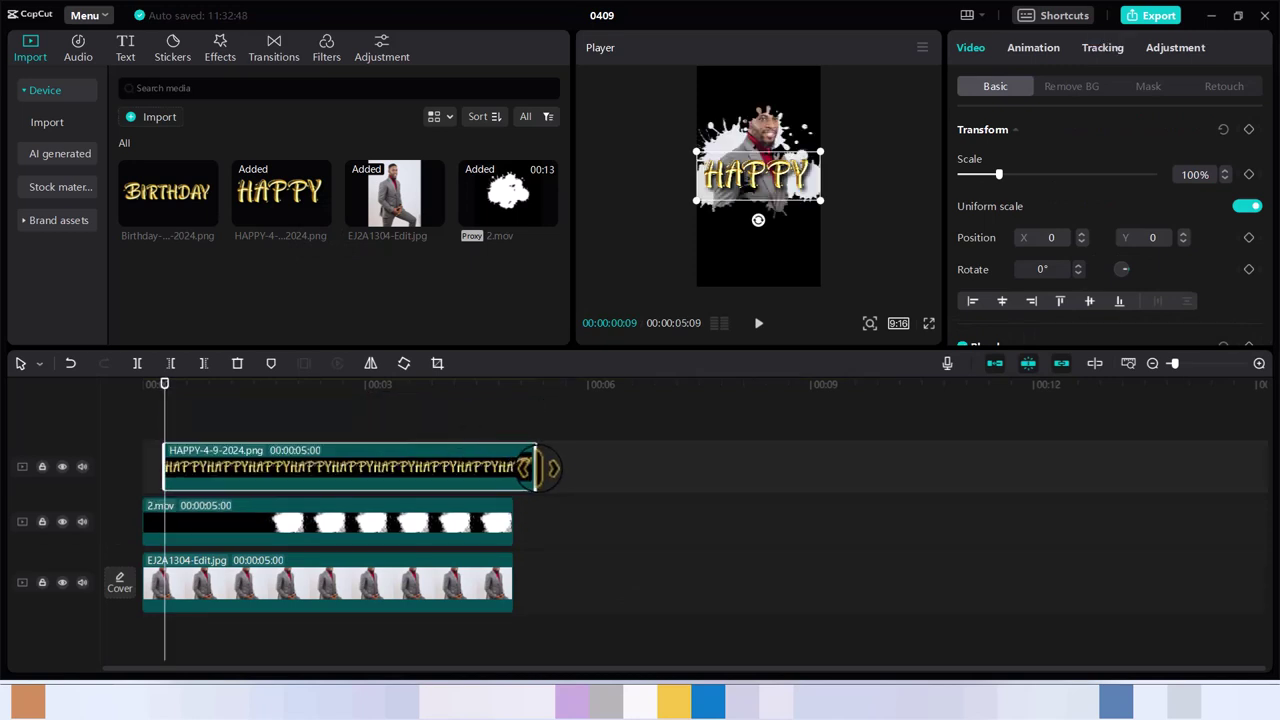
pyautogui.moveTo(536, 467); pyautogui.dragTo(514, 468)
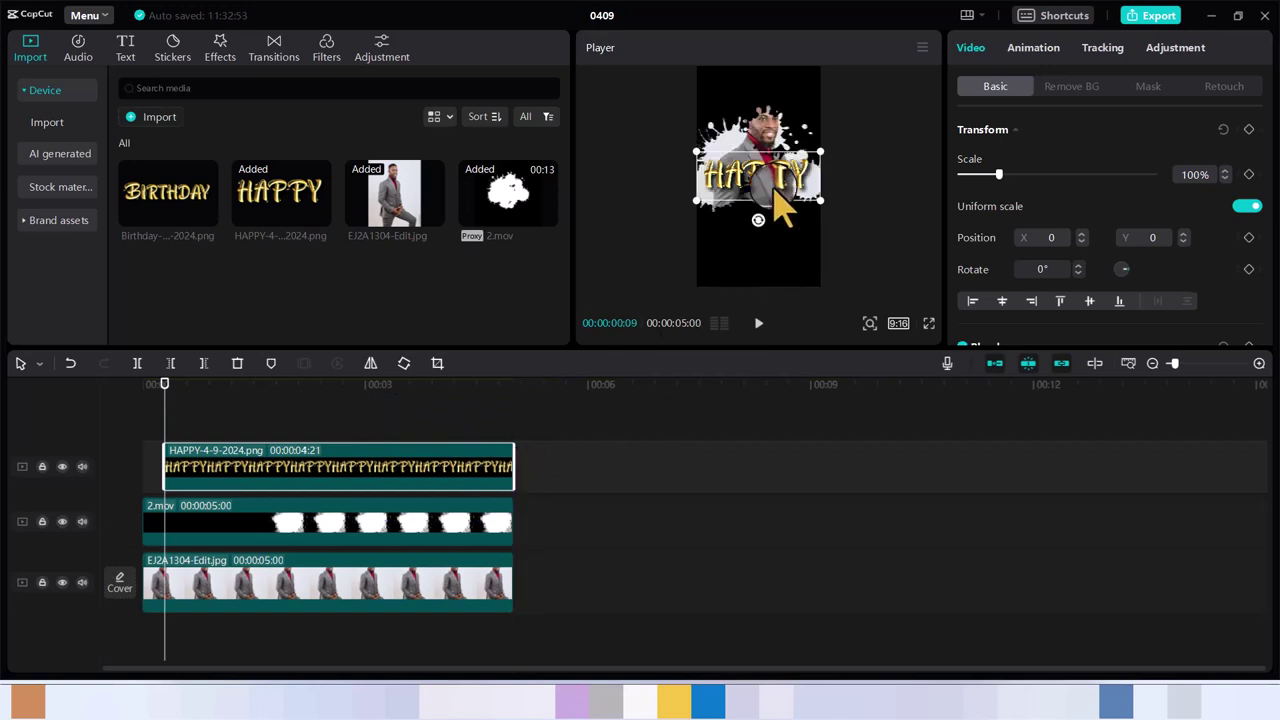
# Keyframe the HAPPY title at 86% scale and Y -689 at its start, and at Y -928 at 00:00:00:21.
pyautogui.moveTo(767, 173); pyautogui.dragTo(770, 214)
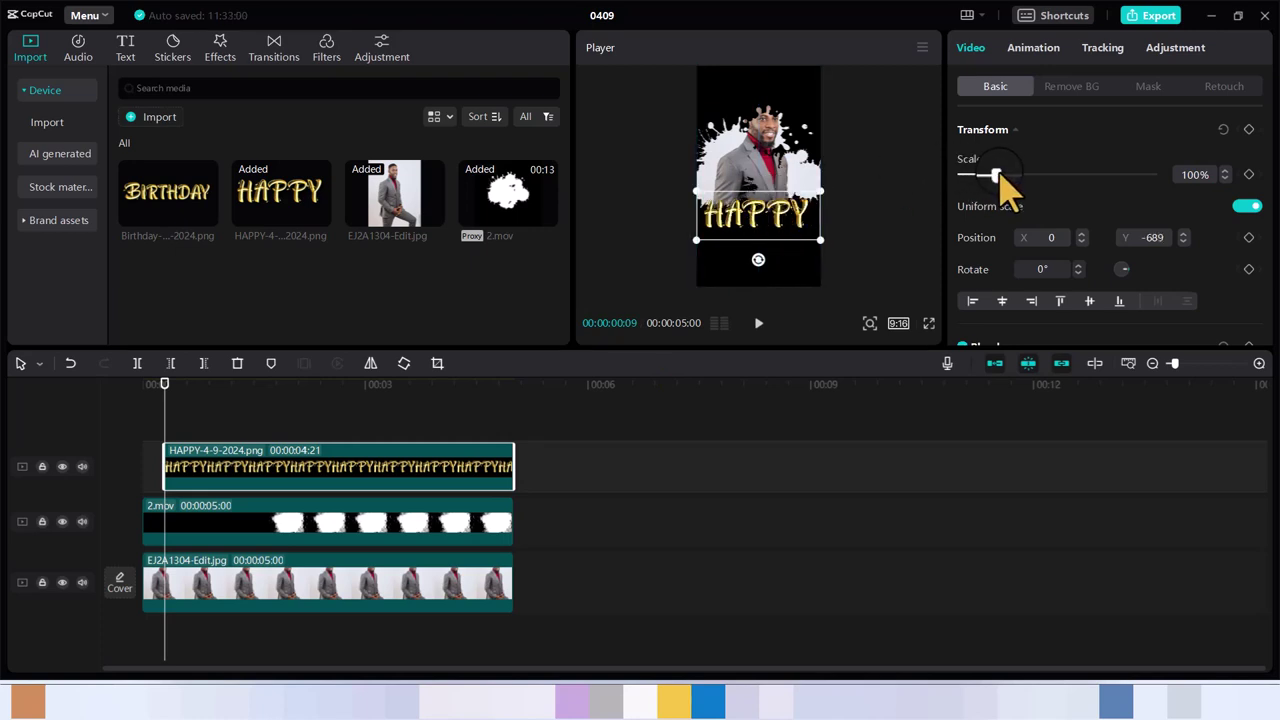
pyautogui.moveTo(1001, 177); pyautogui.dragTo(997, 174)
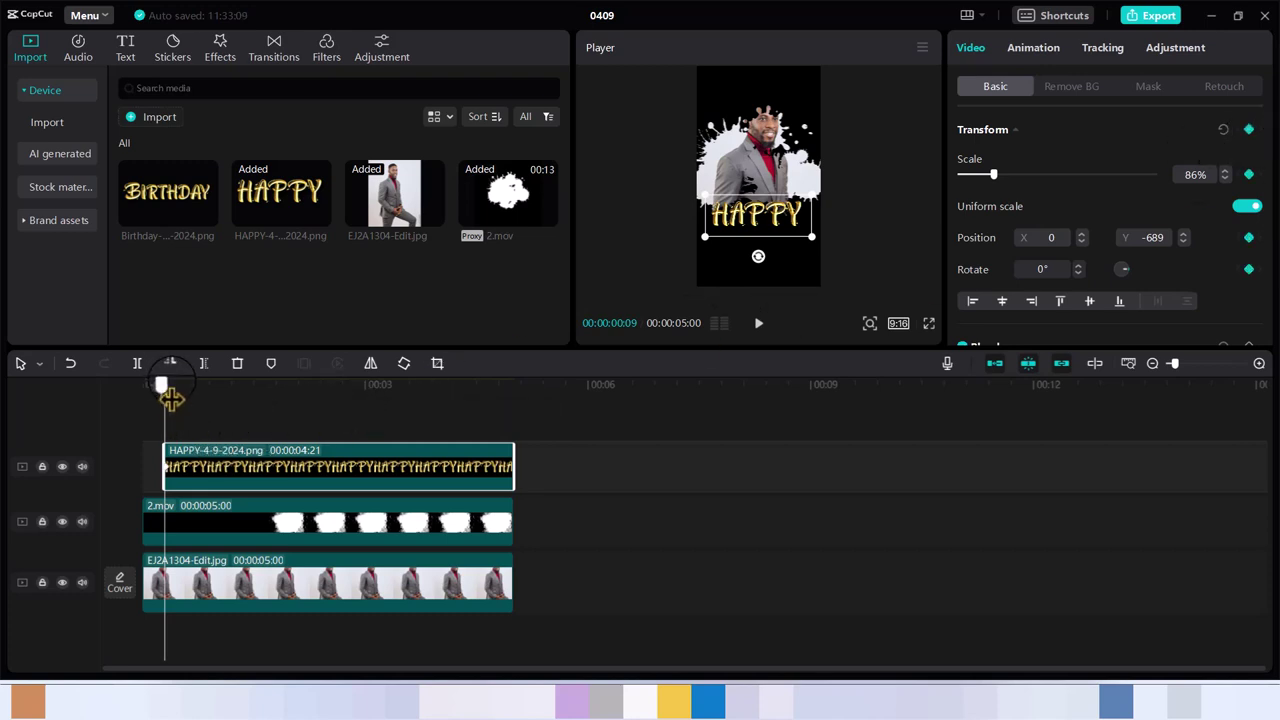
pyautogui.moveTo(171, 398); pyautogui.dragTo(194, 398)
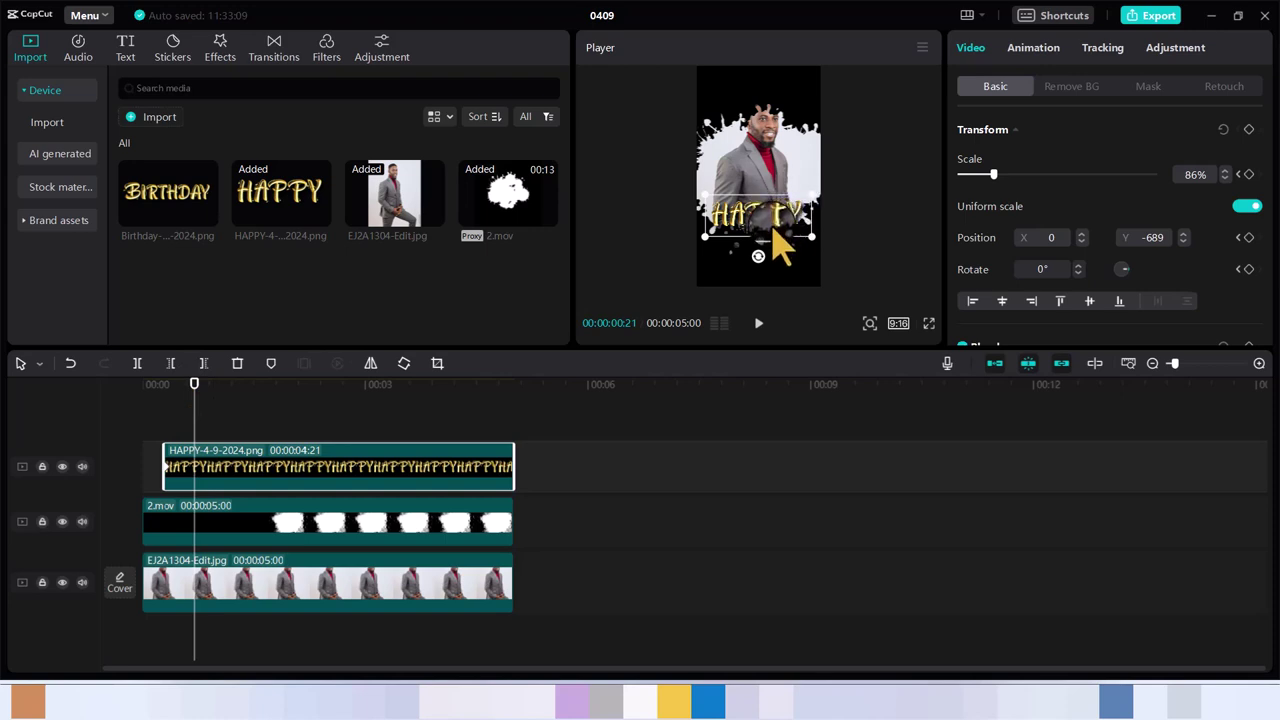
pyautogui.moveTo(771, 238)
pyautogui.mouseDown()
pyautogui.moveTo(770, 270)
pyautogui.moveTo(775, 229)
pyautogui.mouseUp()
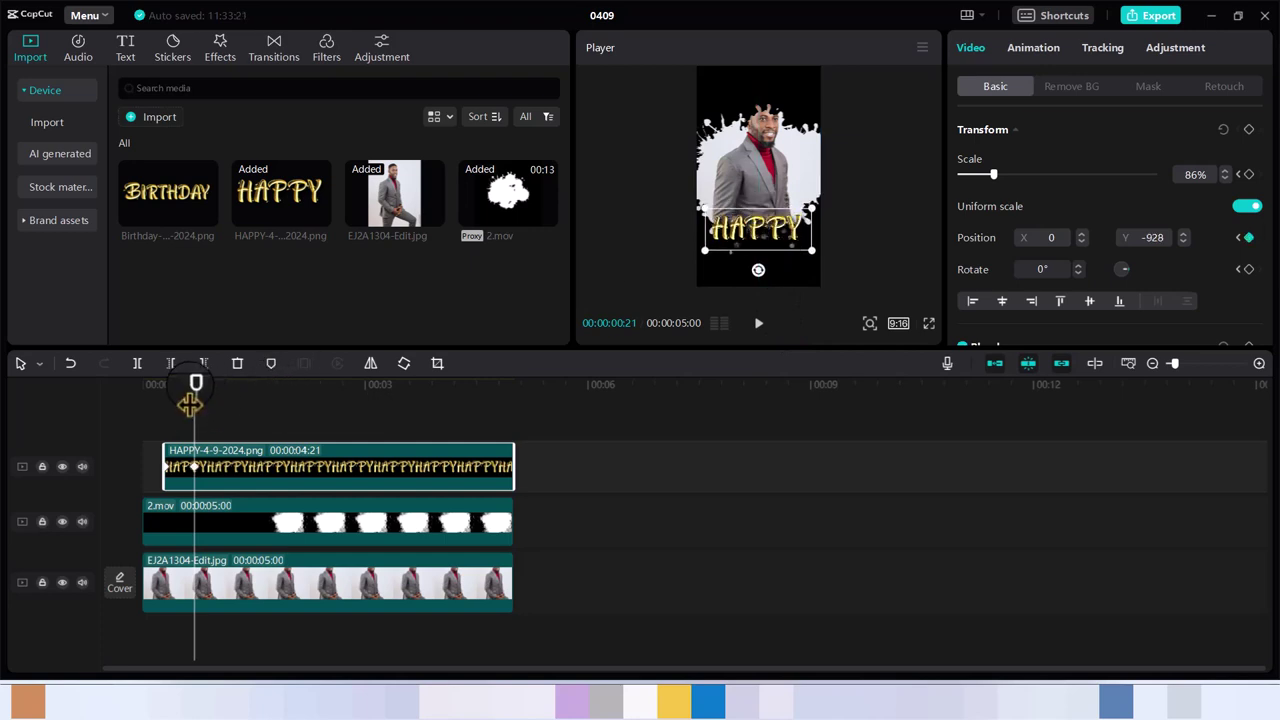
# Add HAPPY title keyframes for 114% scale at 00:00:01:10 and position Y -653 at 00:00:02:01.
pyautogui.moveTo(195, 395); pyautogui.dragTo(241, 390)
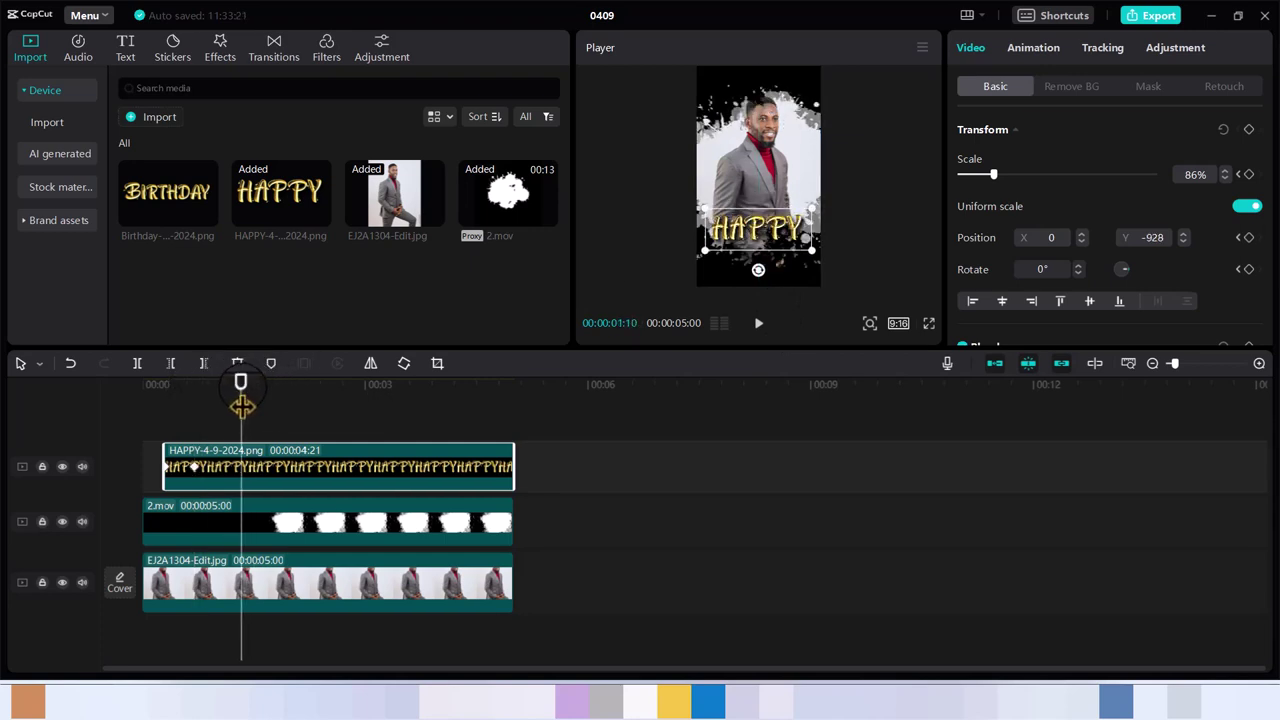
pyautogui.moveTo(995, 174); pyautogui.dragTo(1004, 178)
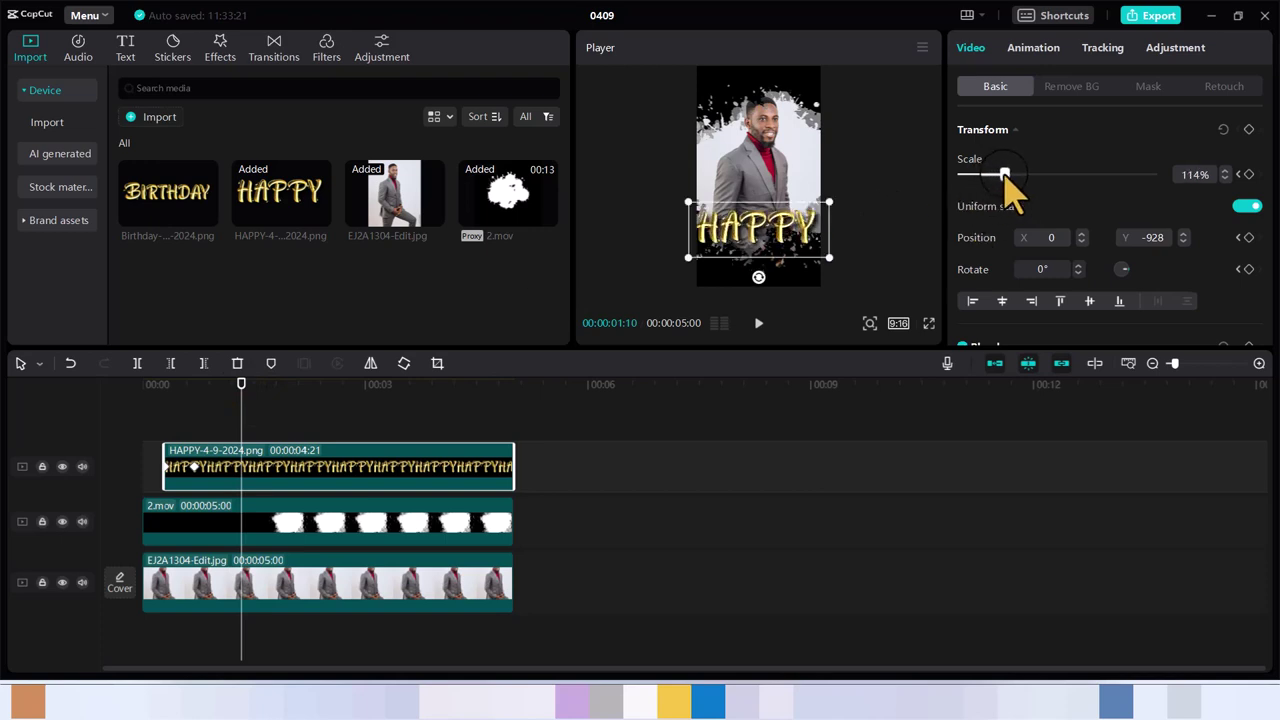
pyautogui.moveTo(240, 391); pyautogui.dragTo(293, 390)
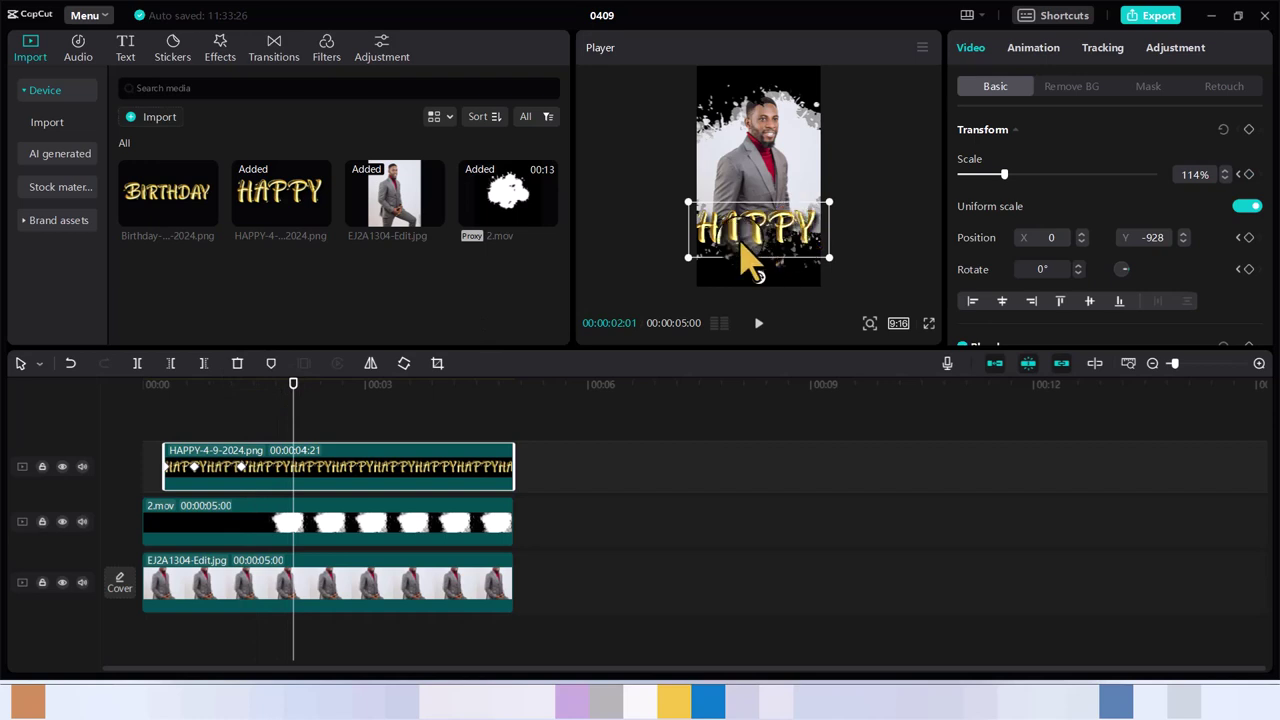
pyautogui.moveTo(753, 222); pyautogui.dragTo(757, 214)
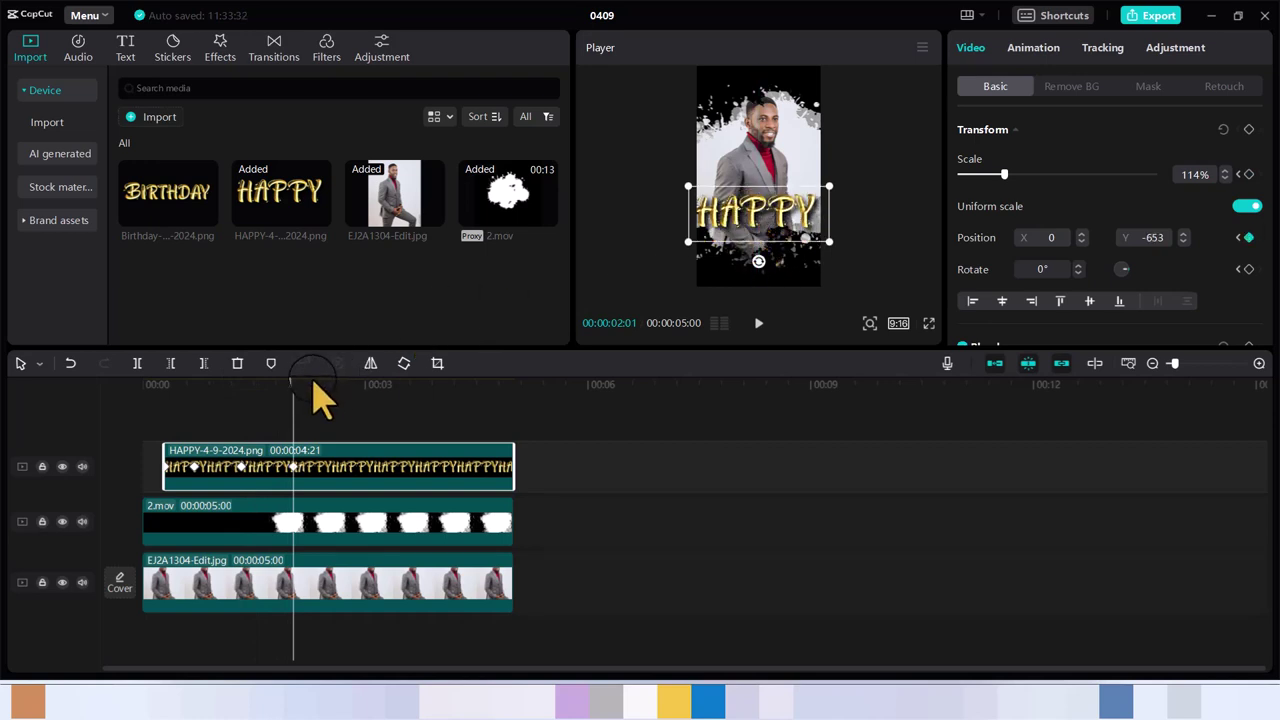
# Add HAPPY title scale keyframes of 88% at 00:00:02:27 and about 83% at 00:00:03:25.
pyautogui.moveTo(293, 395); pyautogui.dragTo(357, 402)
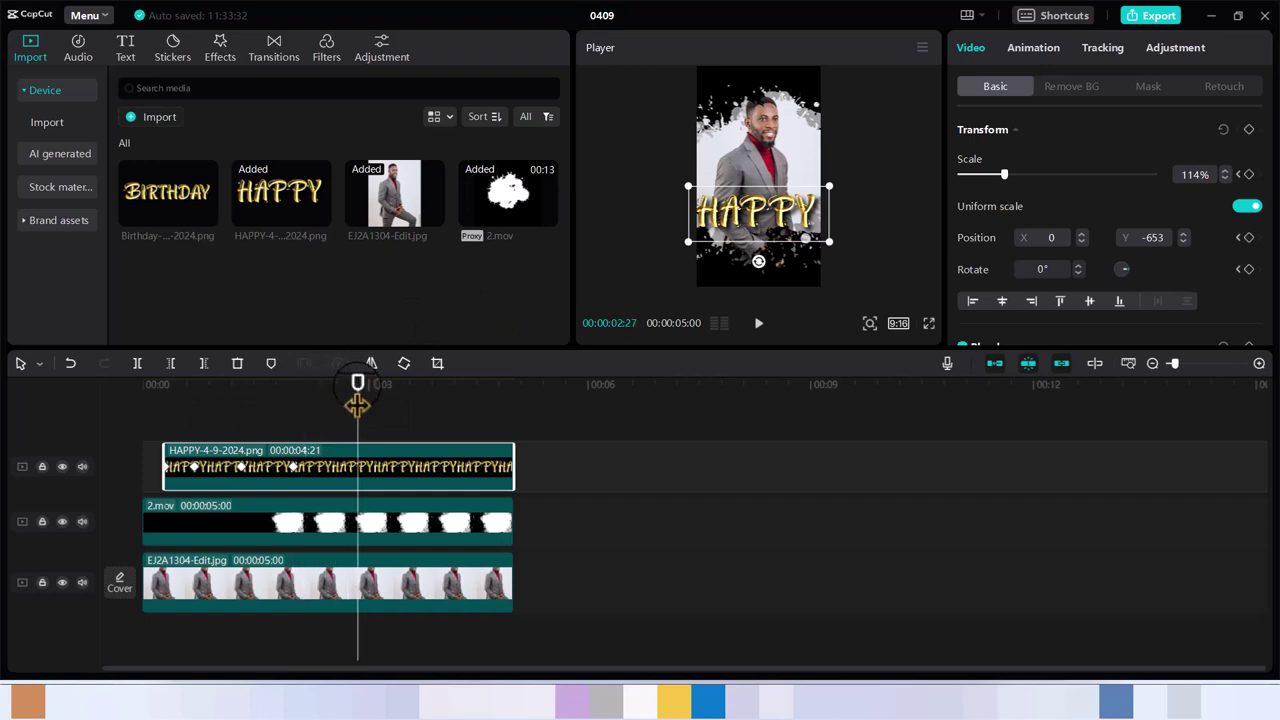
pyautogui.moveTo(1006, 174); pyautogui.dragTo(994, 174)
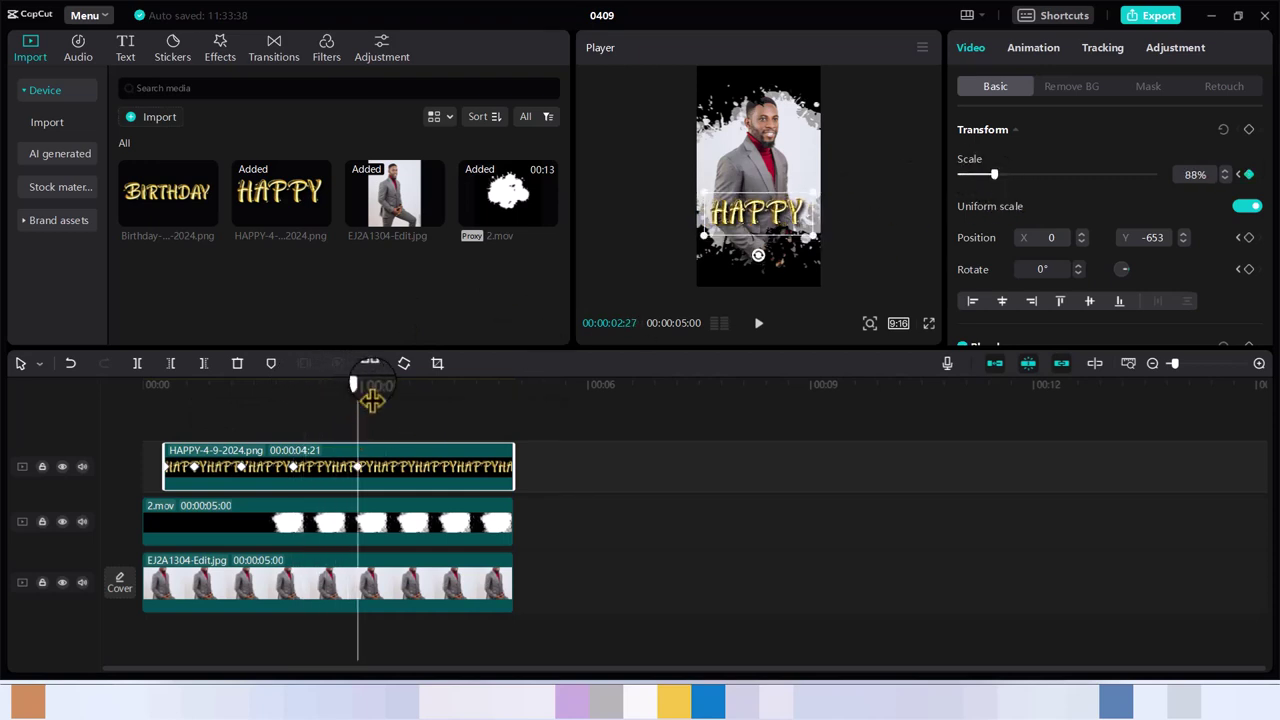
pyautogui.moveTo(372, 400); pyautogui.dragTo(429, 395)
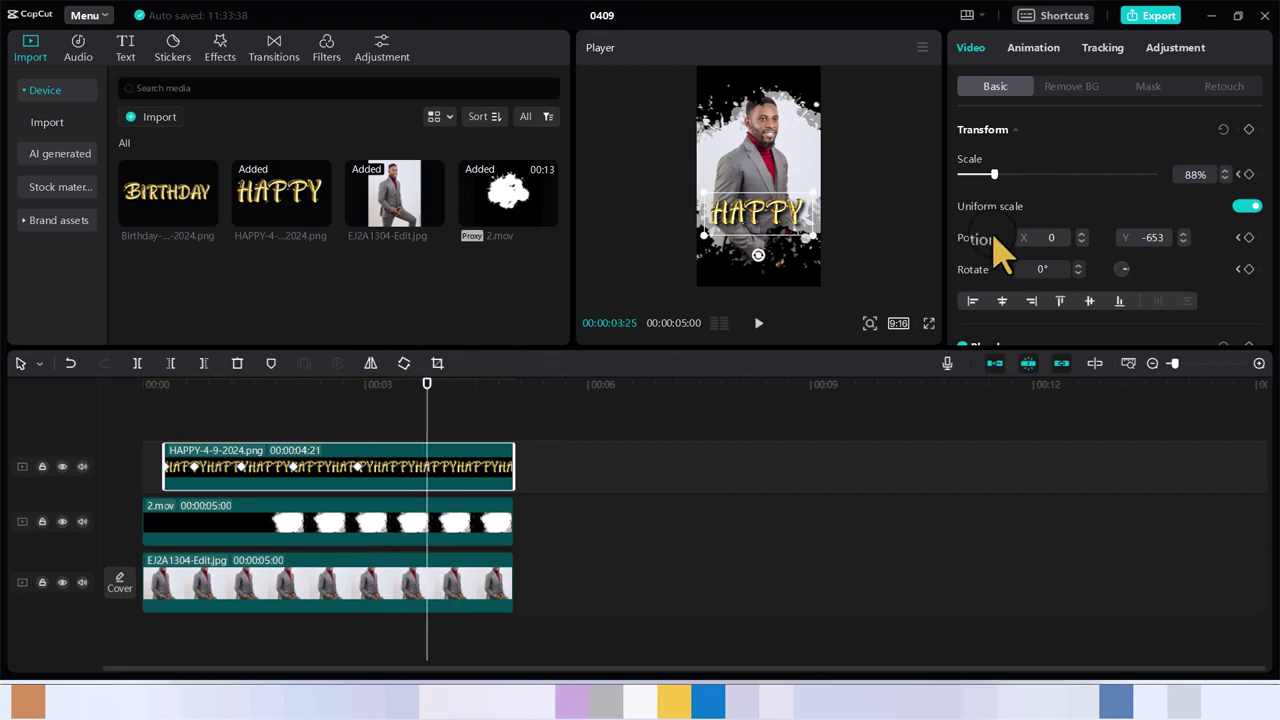
pyautogui.moveTo(997, 173); pyautogui.dragTo(992, 175)
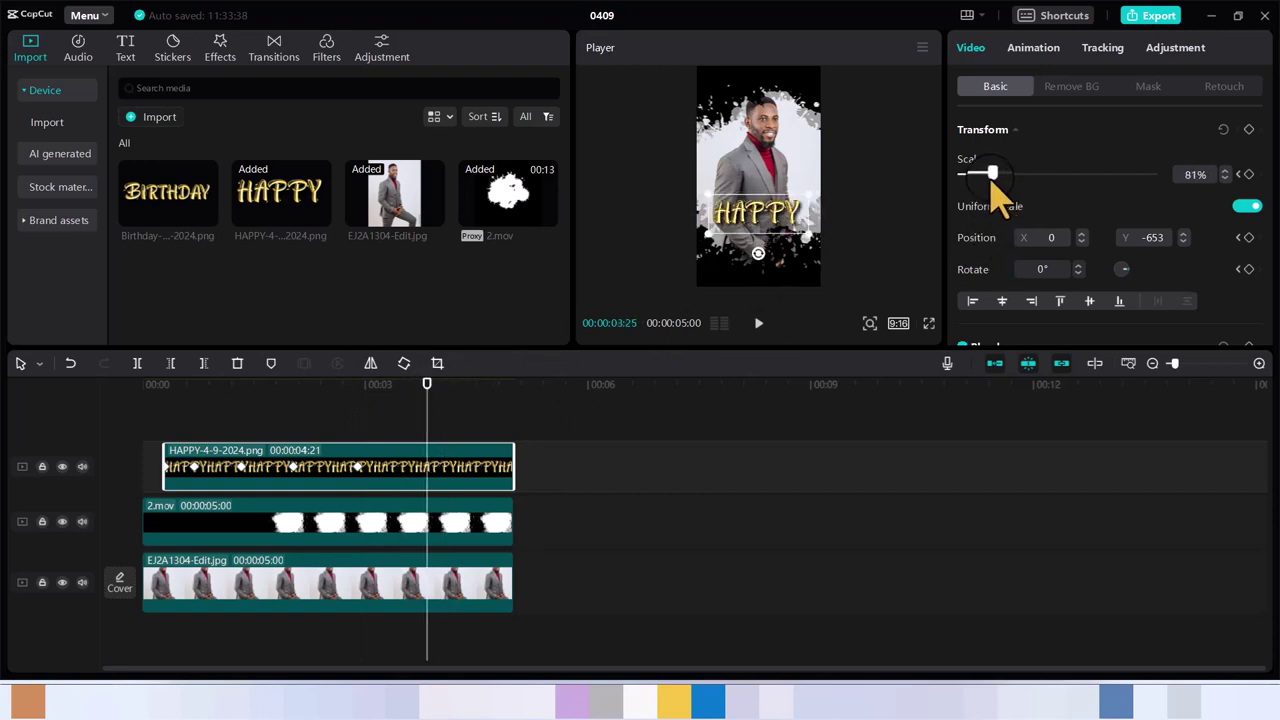
# Add HAPPY title keyframes for position Y -964 at 00:00:04:11 and 98% scale at 00:00:04:23.
pyautogui.moveTo(428, 405); pyautogui.dragTo(466, 400)
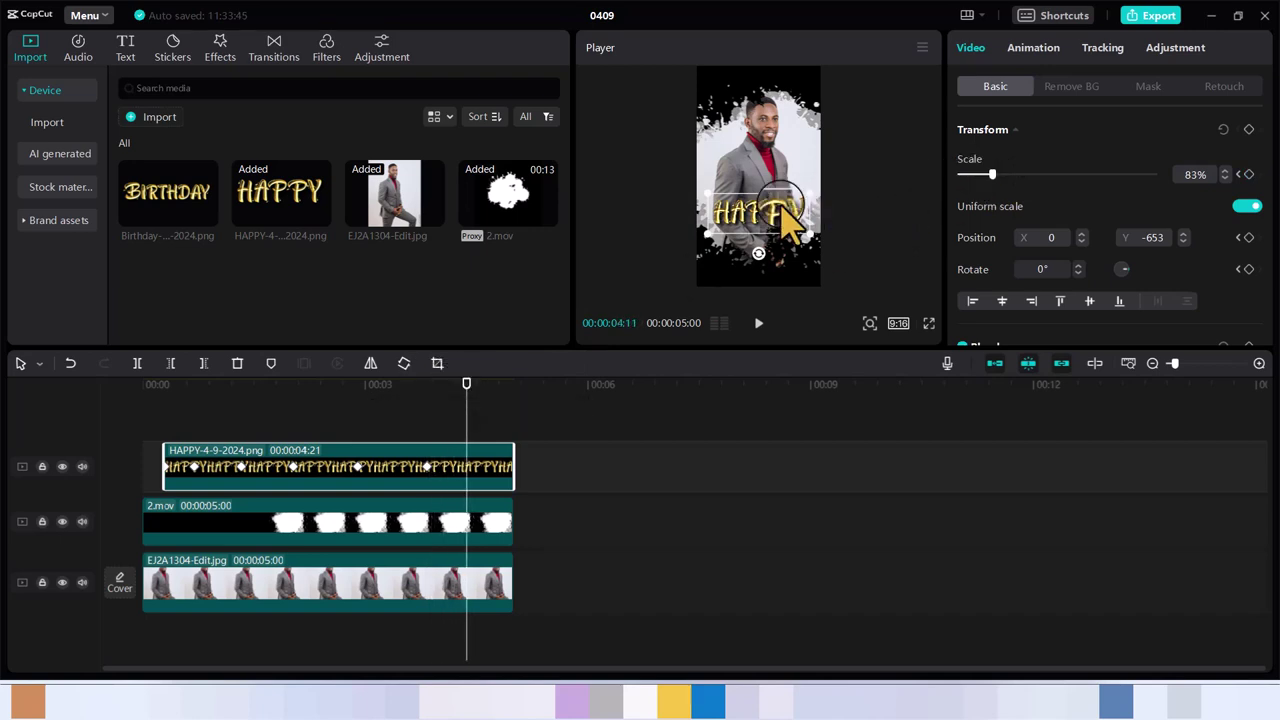
pyautogui.moveTo(776, 210); pyautogui.dragTo(778, 232)
pyautogui.moveTo(466, 384); pyautogui.dragTo(496, 403)
pyautogui.moveTo(995, 172); pyautogui.dragTo(1001, 176)
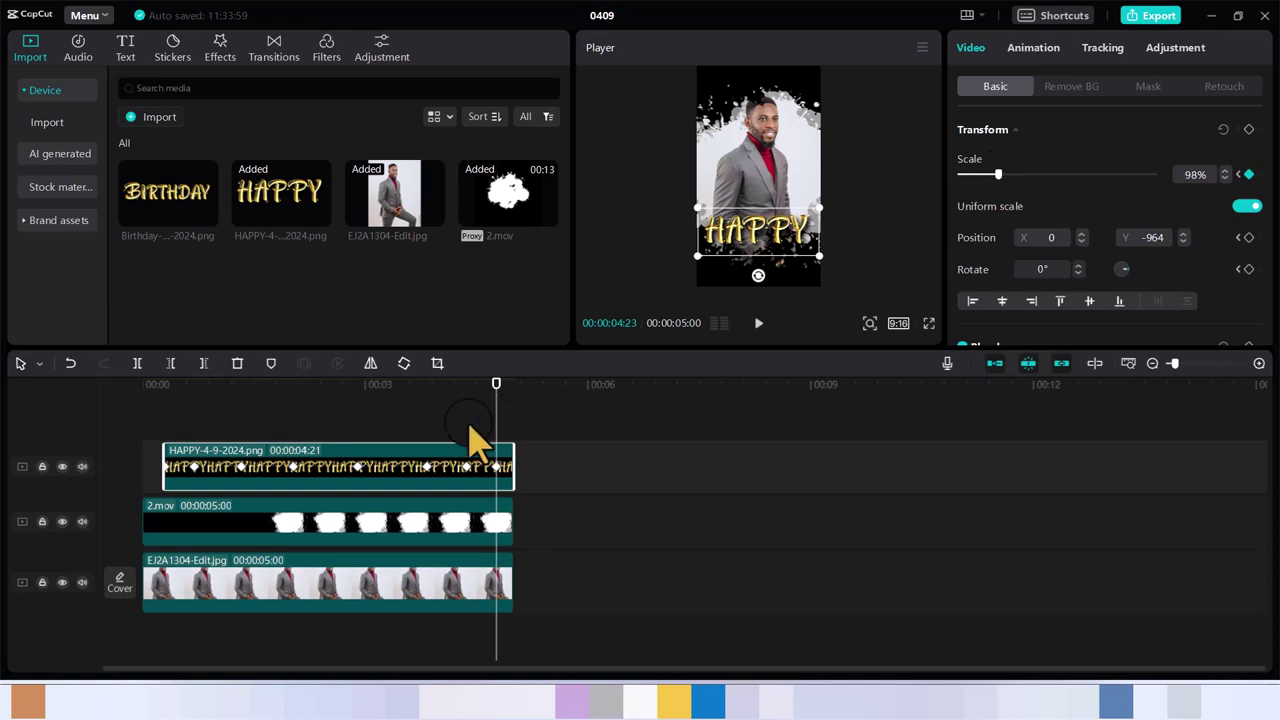
# Add the BIRTHDAY image on a new track above HAPPY, starting at 00:00:00:15, and trim its end to match the other clips.
pyautogui.moveTo(496, 403); pyautogui.dragTo(182, 422)
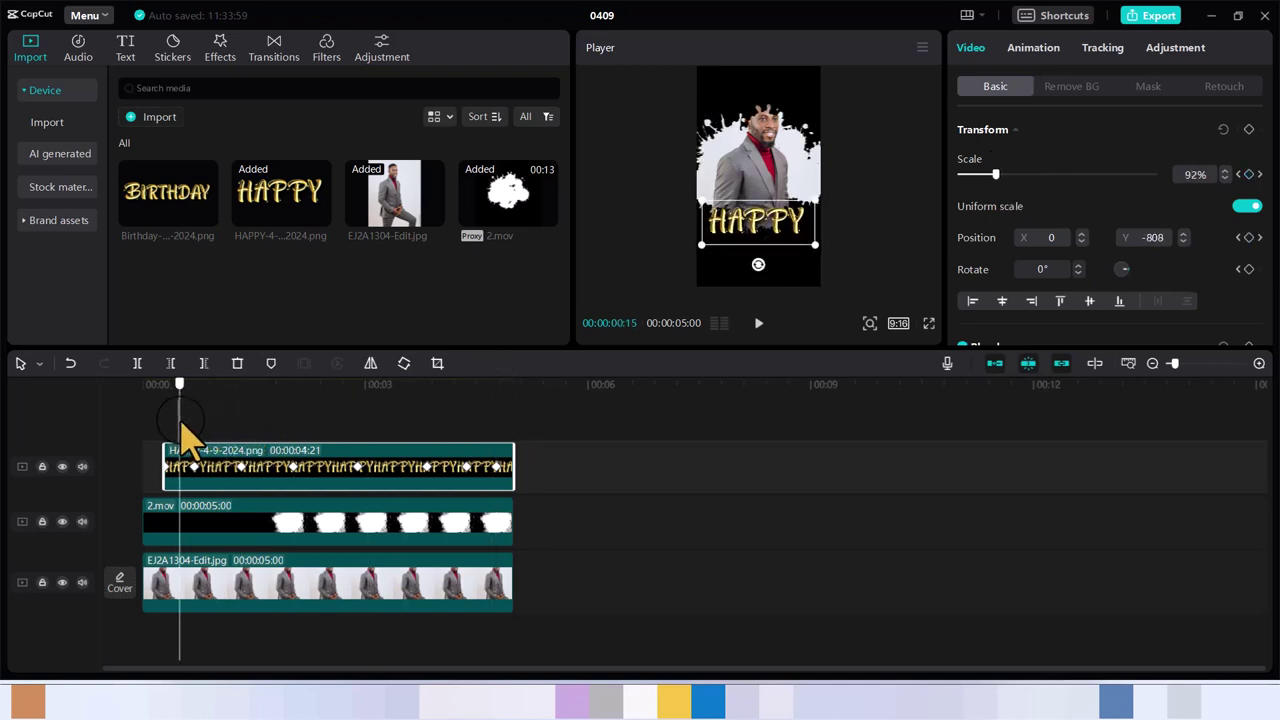
pyautogui.click(207, 216)
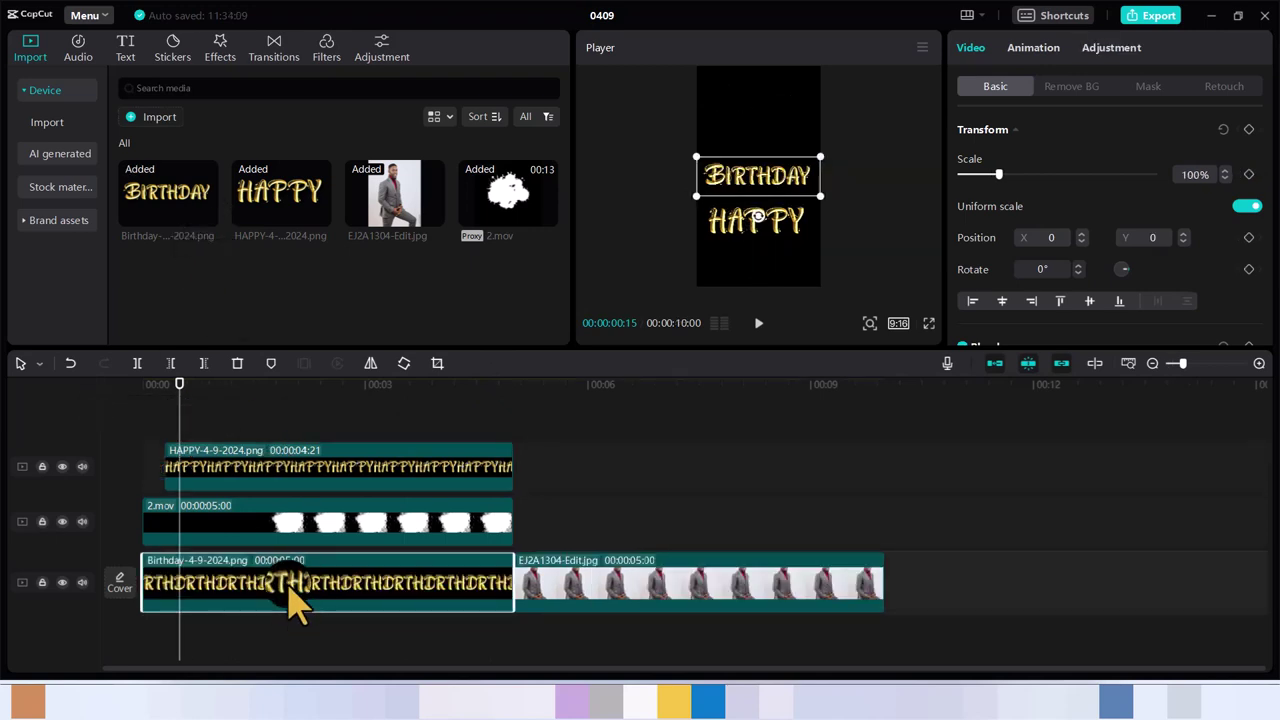
pyautogui.moveTo(296, 597); pyautogui.dragTo(331, 420)
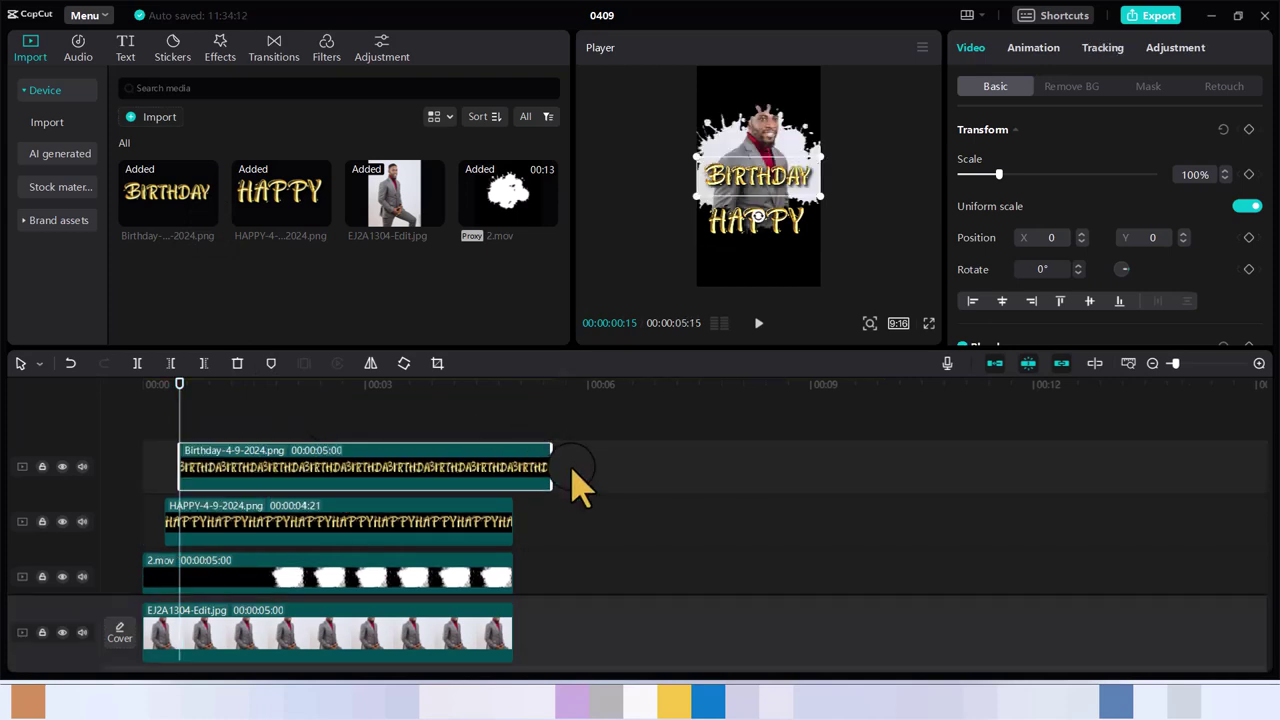
pyautogui.moveTo(553, 470); pyautogui.dragTo(518, 490)
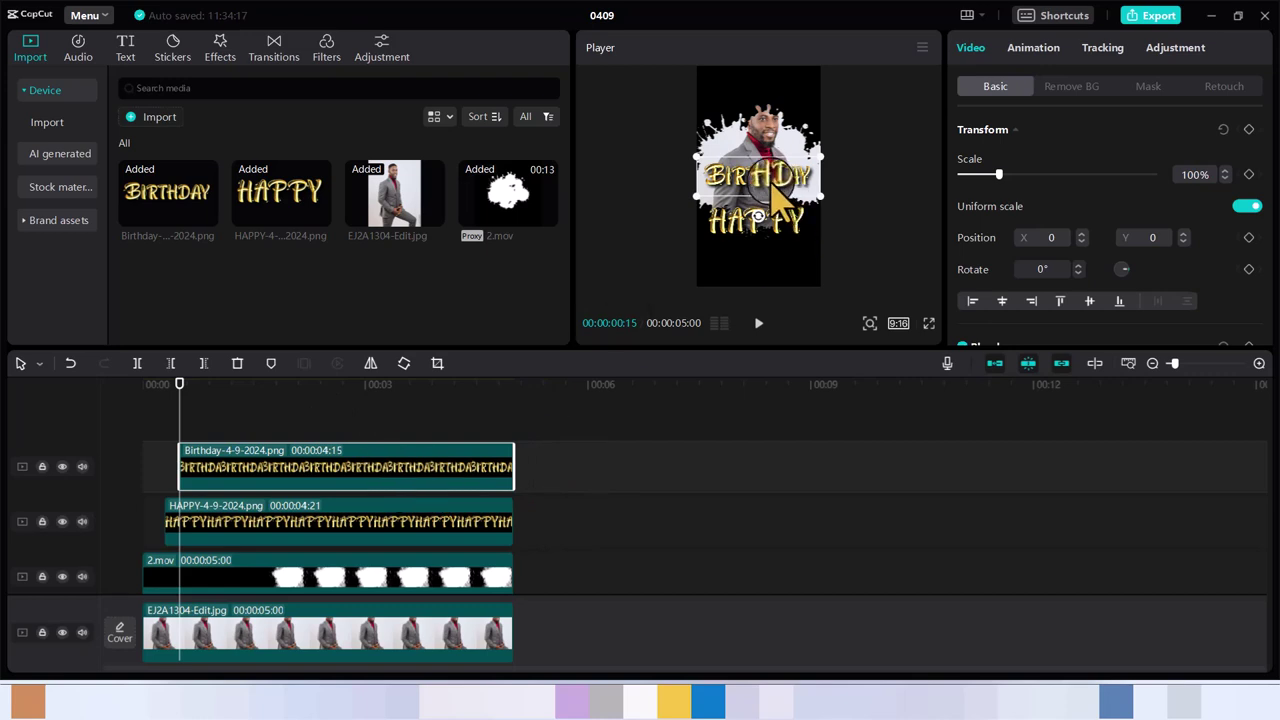
# Add BIRTHDAY title keyframes with position Y -1233 at 00:00:00:15 and Y -1320 at 00:00:00:19.
pyautogui.moveTo(771, 185); pyautogui.dragTo(773, 262)
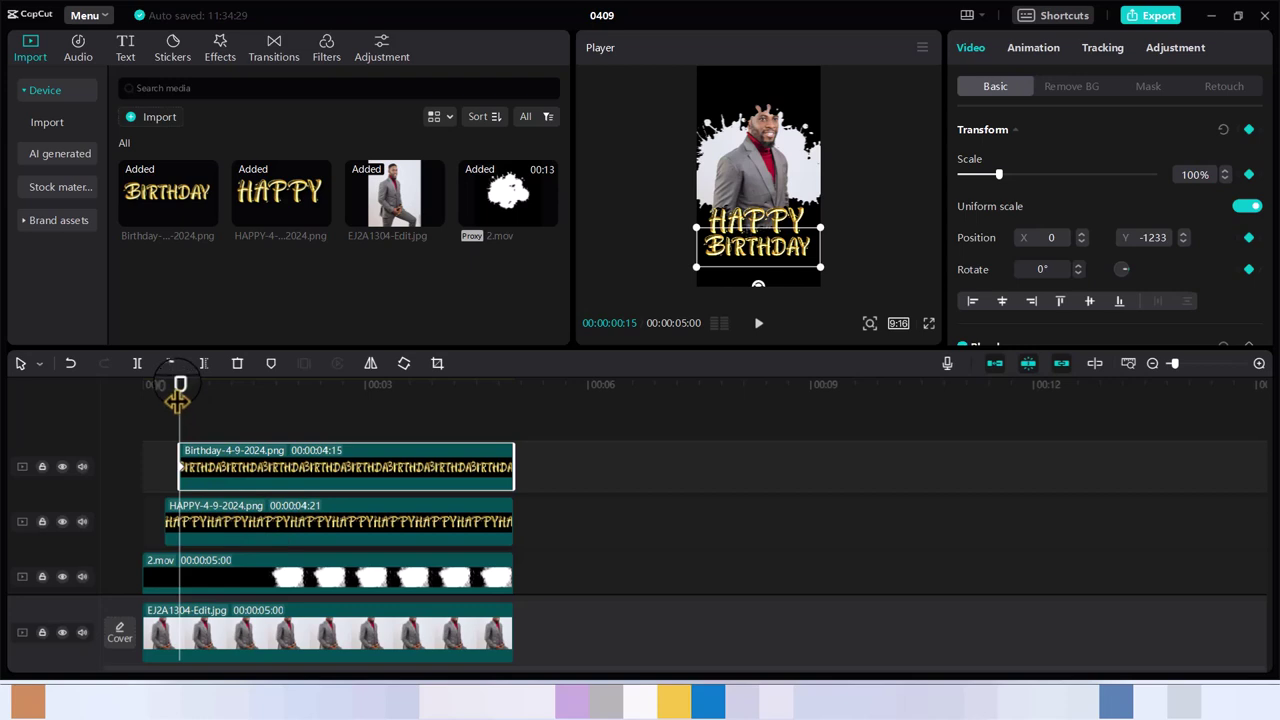
pyautogui.moveTo(181, 398); pyautogui.dragTo(190, 400)
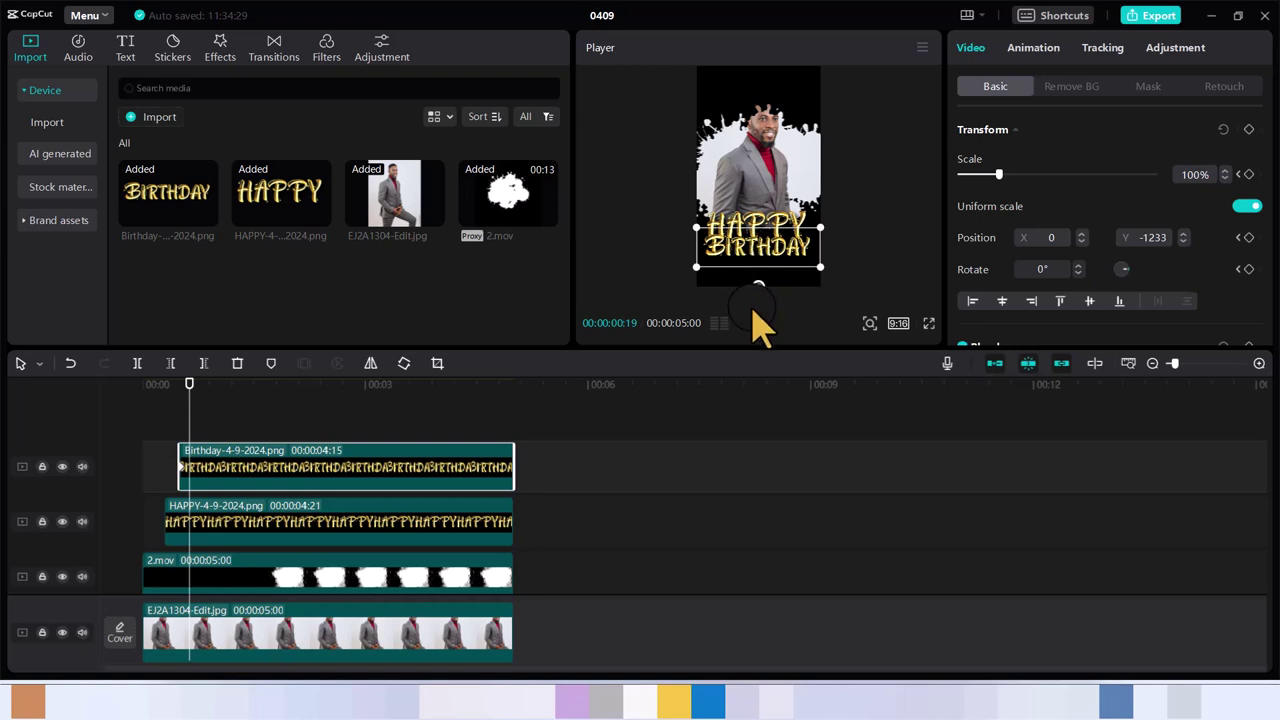
pyautogui.moveTo(757, 262)
pyautogui.mouseDown()
pyautogui.moveTo(757, 277)
pyautogui.moveTo(755, 263)
pyautogui.mouseUp()
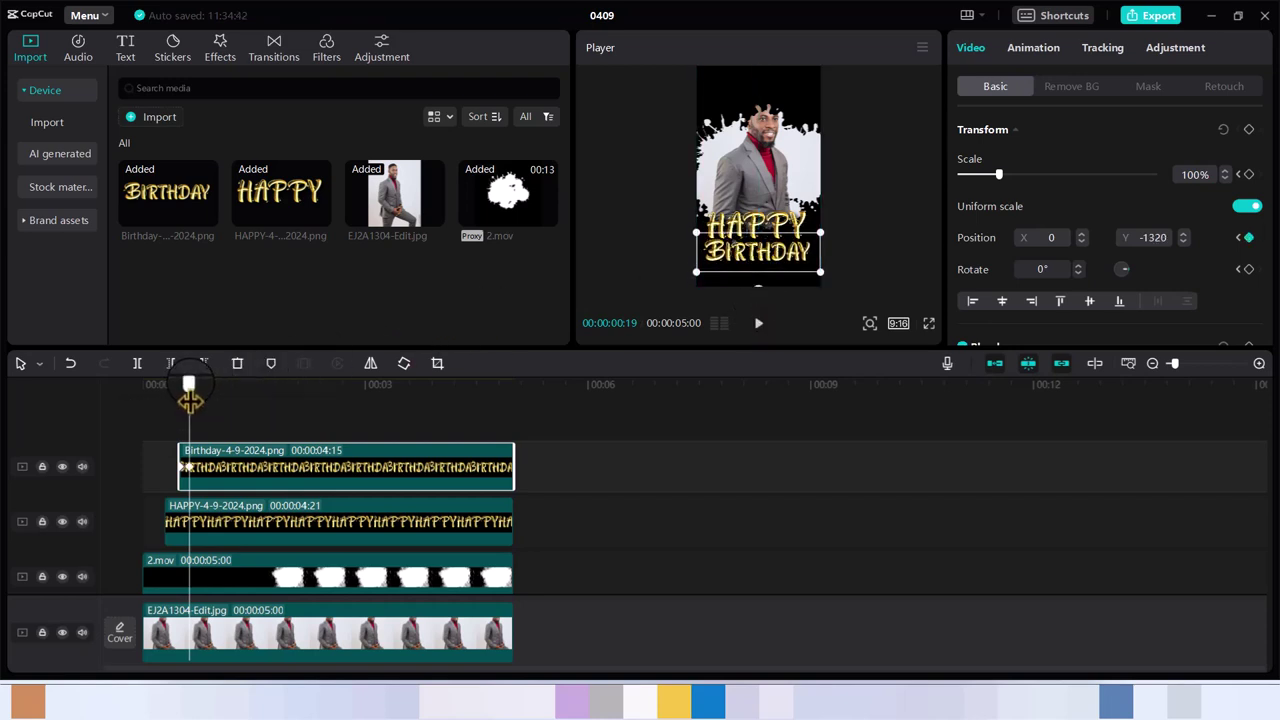
# Add BIRTHDAY title keyframes for 83% scale at 00:00:01:05 and position Y -1073 at 00:00:01:21.
pyautogui.moveTo(189, 386); pyautogui.dragTo(230, 384)
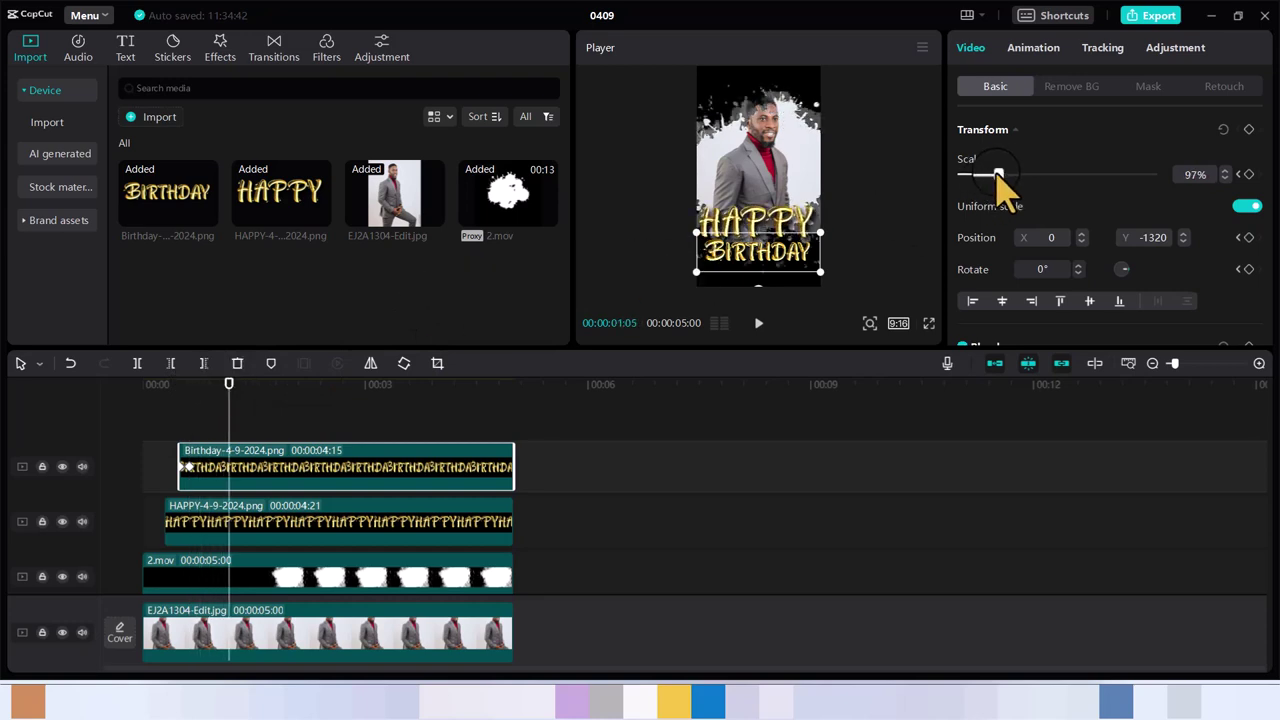
pyautogui.moveTo(998, 174); pyautogui.dragTo(992, 176)
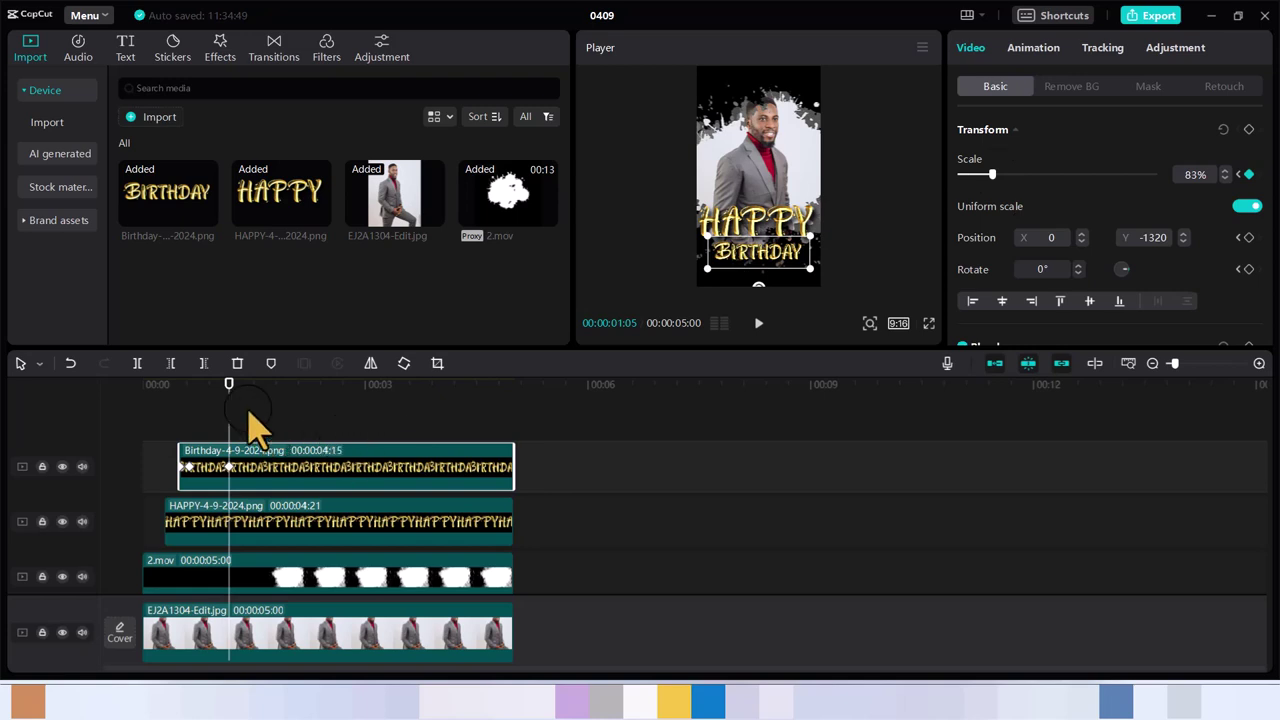
pyautogui.moveTo(232, 400); pyautogui.dragTo(268, 398)
pyautogui.moveTo(751, 256); pyautogui.dragTo(751, 243)
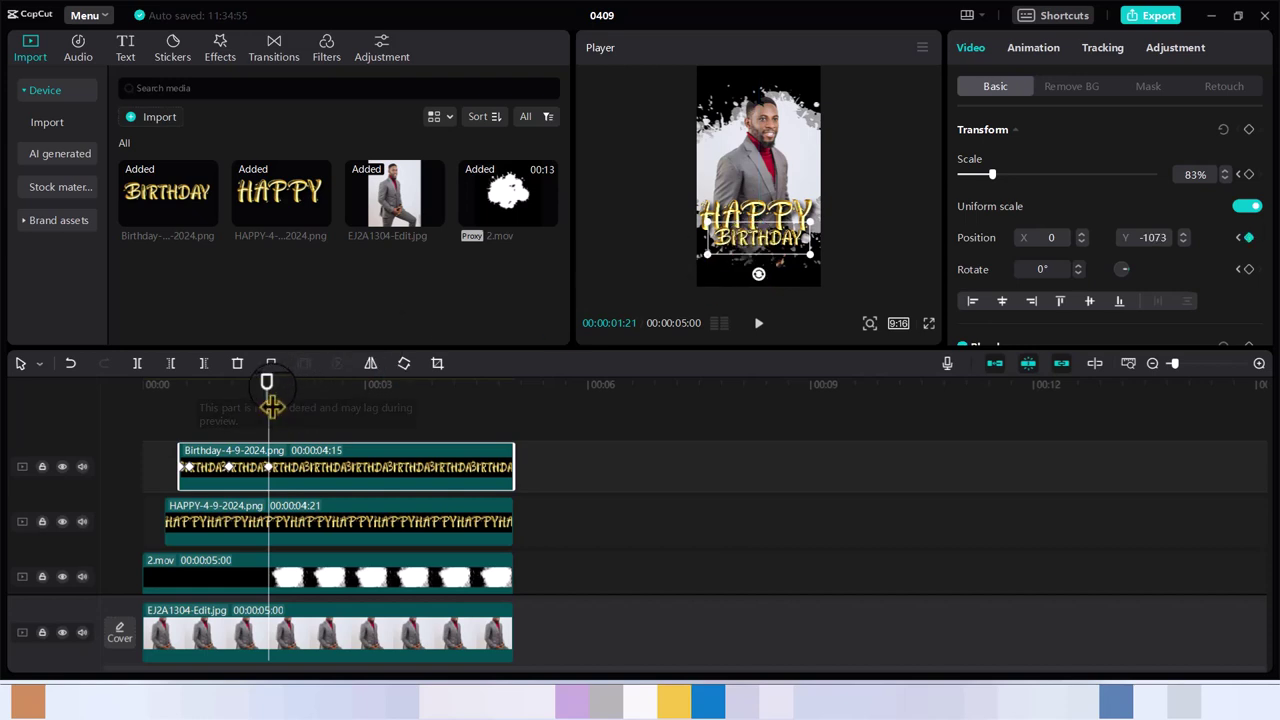
# Add BIRTHDAY title keyframes for 114% scale at 00:00:02:14 and position Y -1254 at 00:00:03:09.
pyautogui.moveTo(270, 390); pyautogui.dragTo(325, 390)
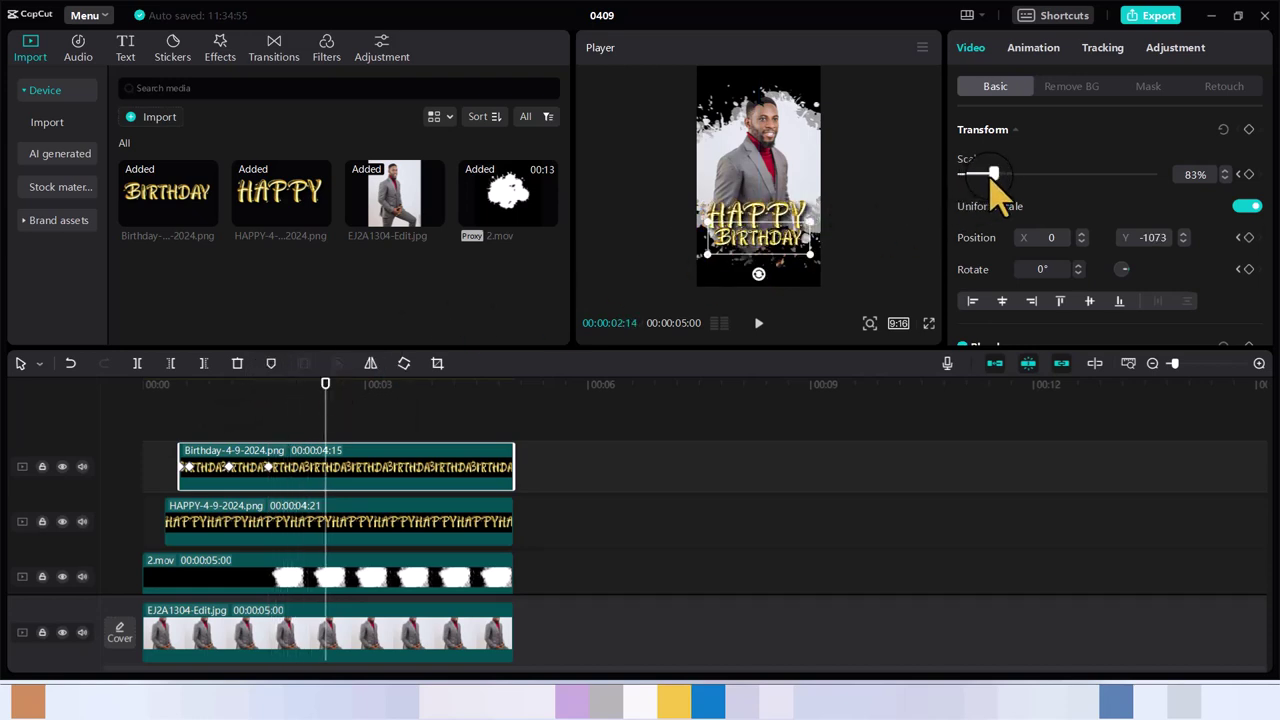
pyautogui.moveTo(992, 185); pyautogui.dragTo(1005, 185)
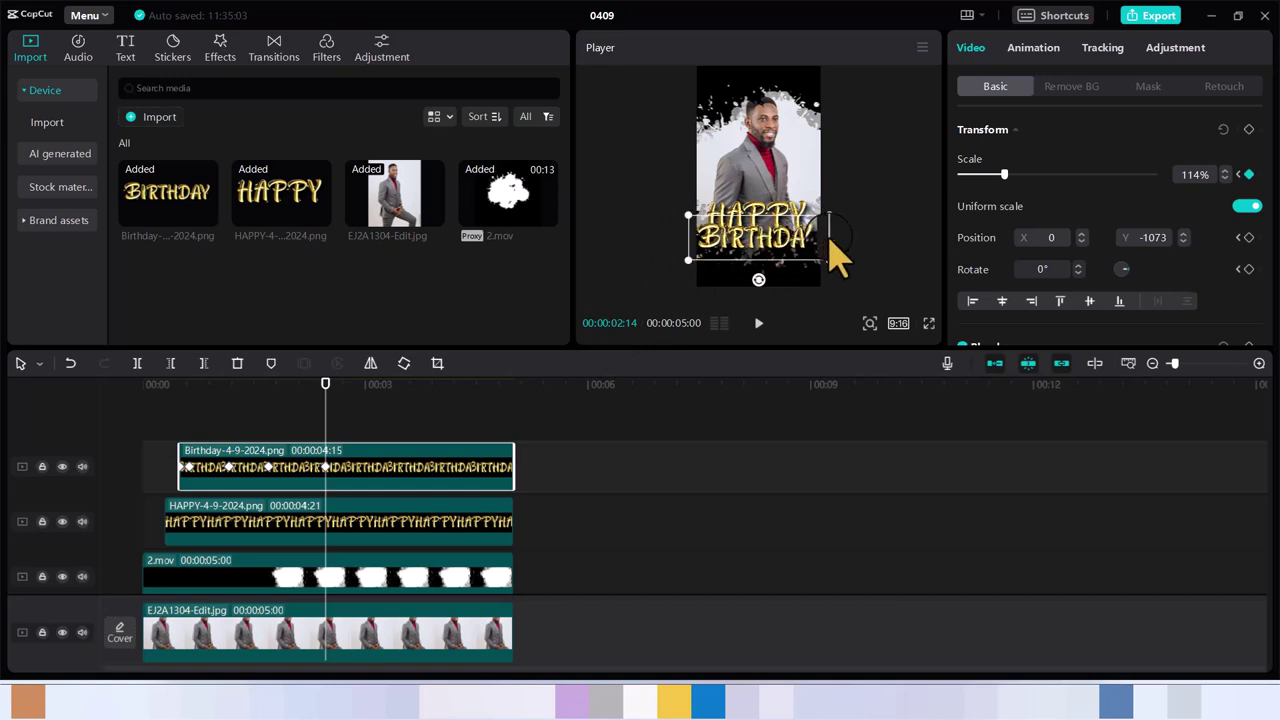
pyautogui.moveTo(324, 384); pyautogui.dragTo(388, 388)
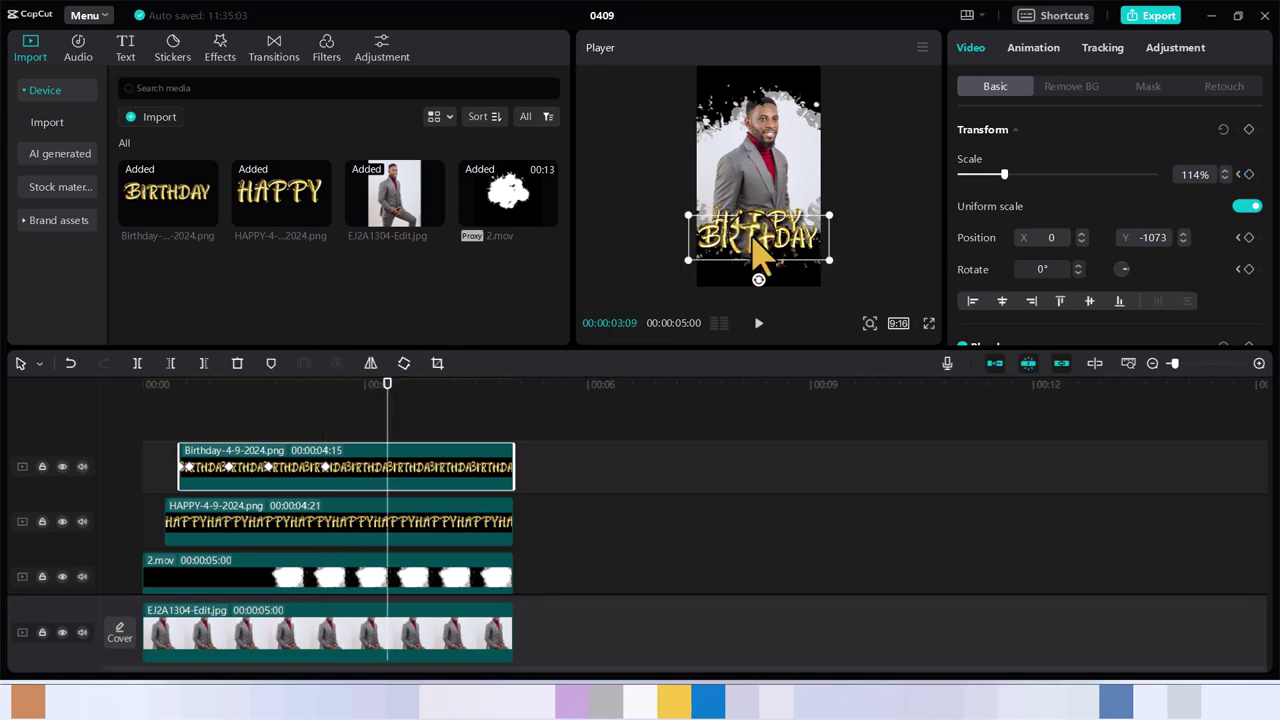
pyautogui.moveTo(754, 253); pyautogui.dragTo(755, 257)
# Add BIRTHDAY title keyframes for 86% scale at 00:00:04:03 and position Y -1356 at 00:00:04:16.
pyautogui.moveTo(389, 386); pyautogui.dragTo(447, 399)
pyautogui.click(998, 177)
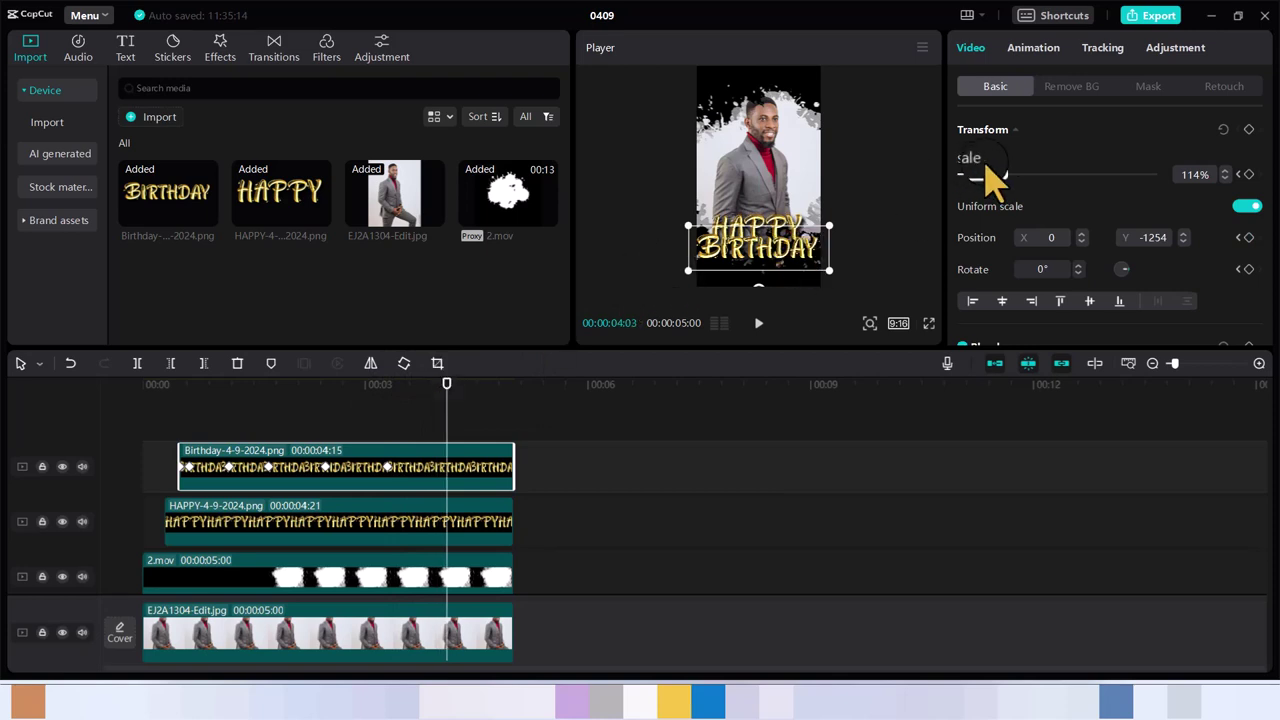
pyautogui.moveTo(1000, 175); pyautogui.dragTo(993, 175)
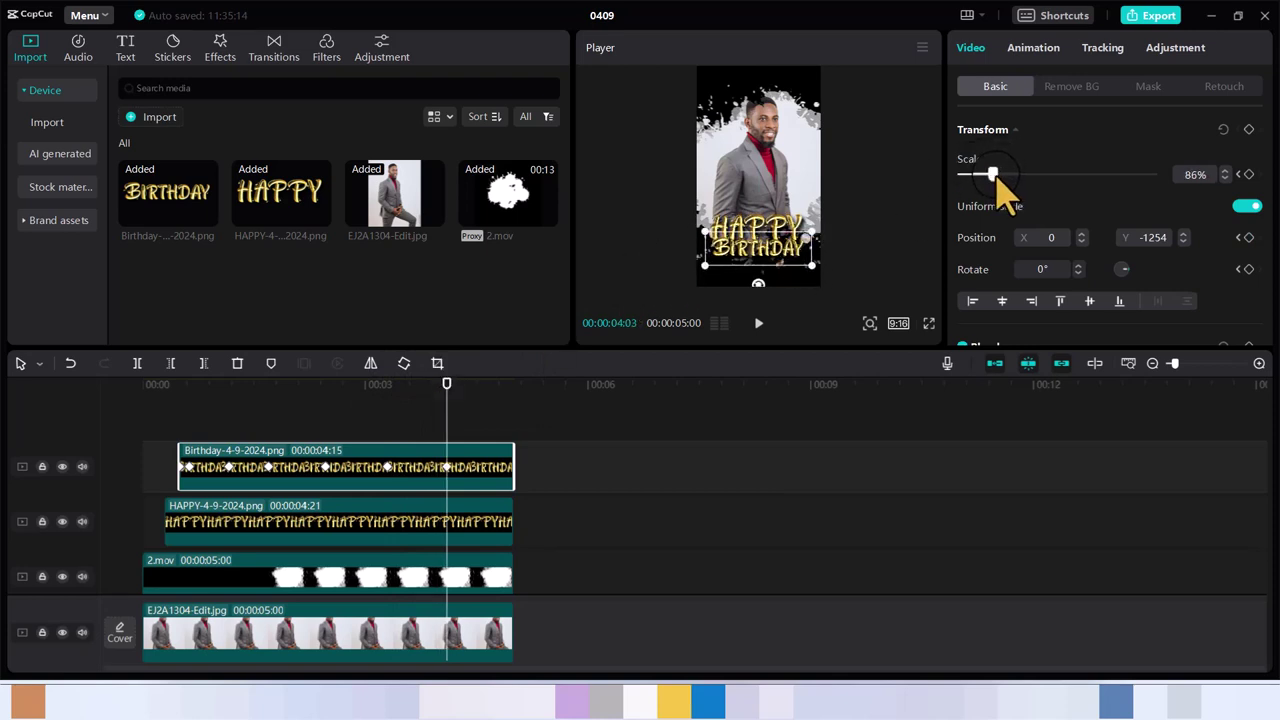
pyautogui.moveTo(447, 399); pyautogui.dragTo(480, 397)
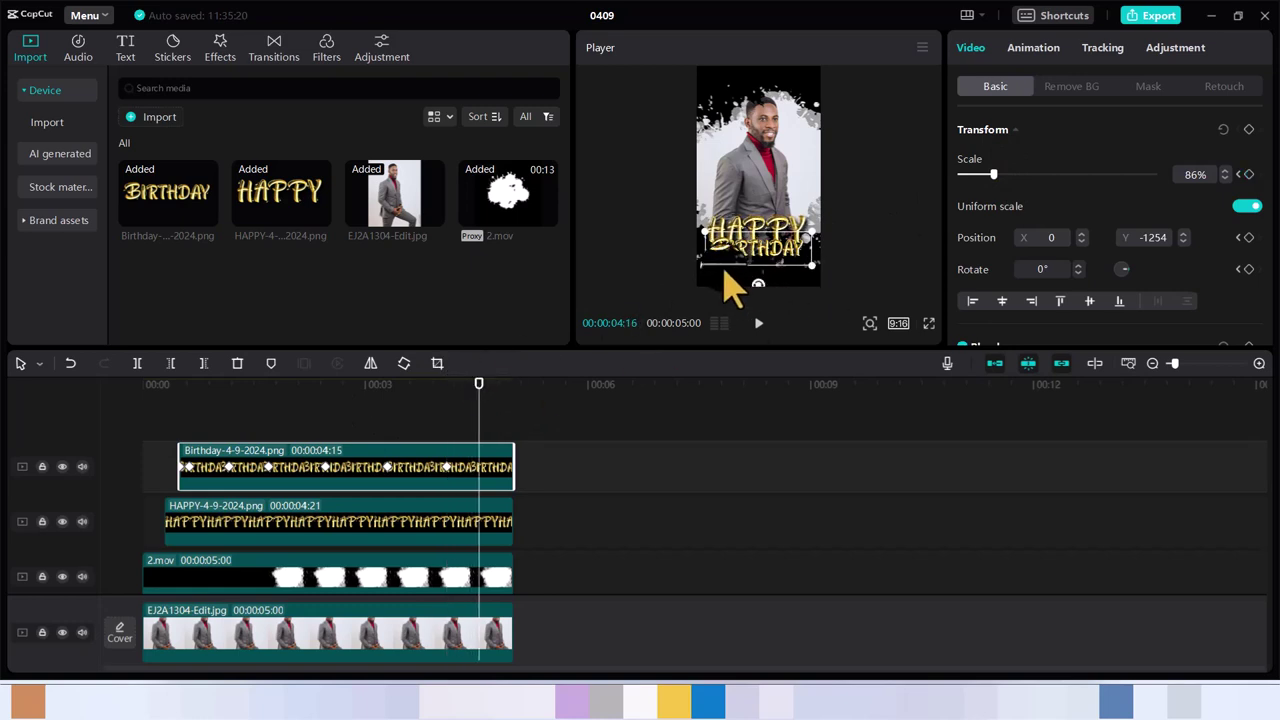
pyautogui.moveTo(716, 266); pyautogui.dragTo(755, 281)
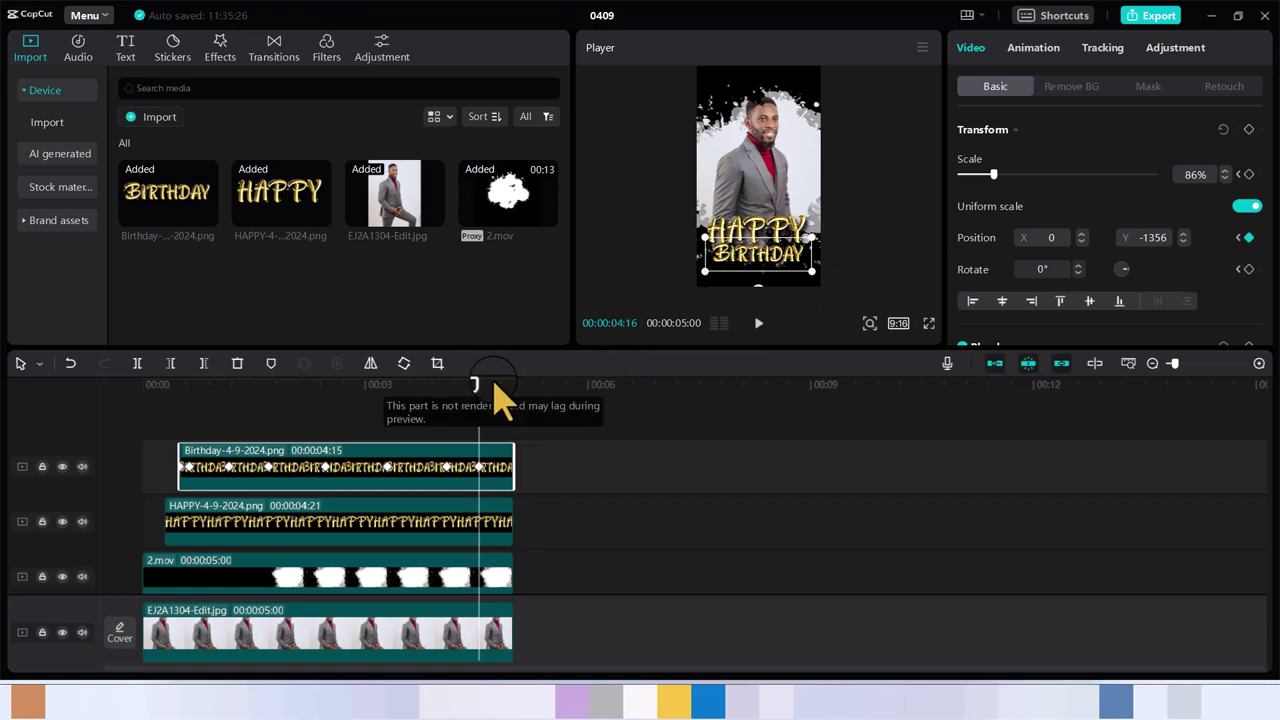
# Add BIRTHDAY title scale keyframes of 99% at 00:00:04:22 and about 163% at 00:00:04:27.
pyautogui.moveTo(478, 391); pyautogui.dragTo(494, 398)
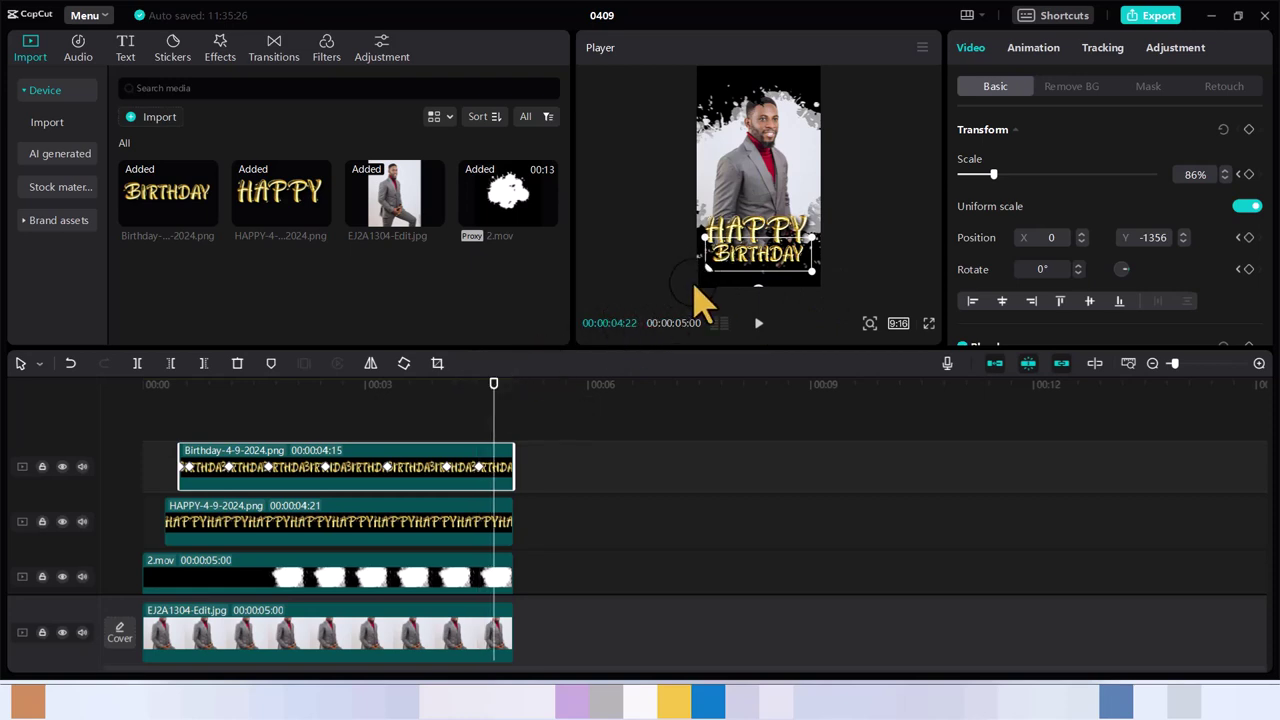
pyautogui.moveTo(708, 274); pyautogui.dragTo(692, 277)
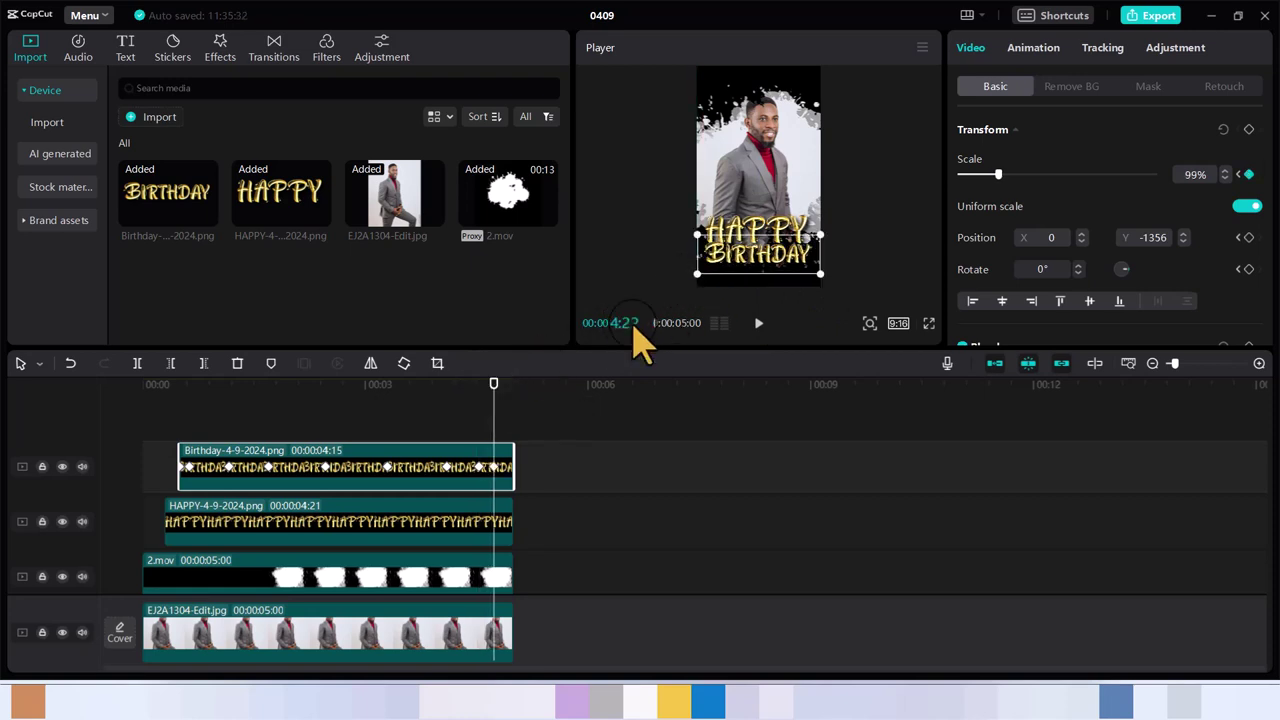
pyautogui.moveTo(497, 400); pyautogui.dragTo(506, 400)
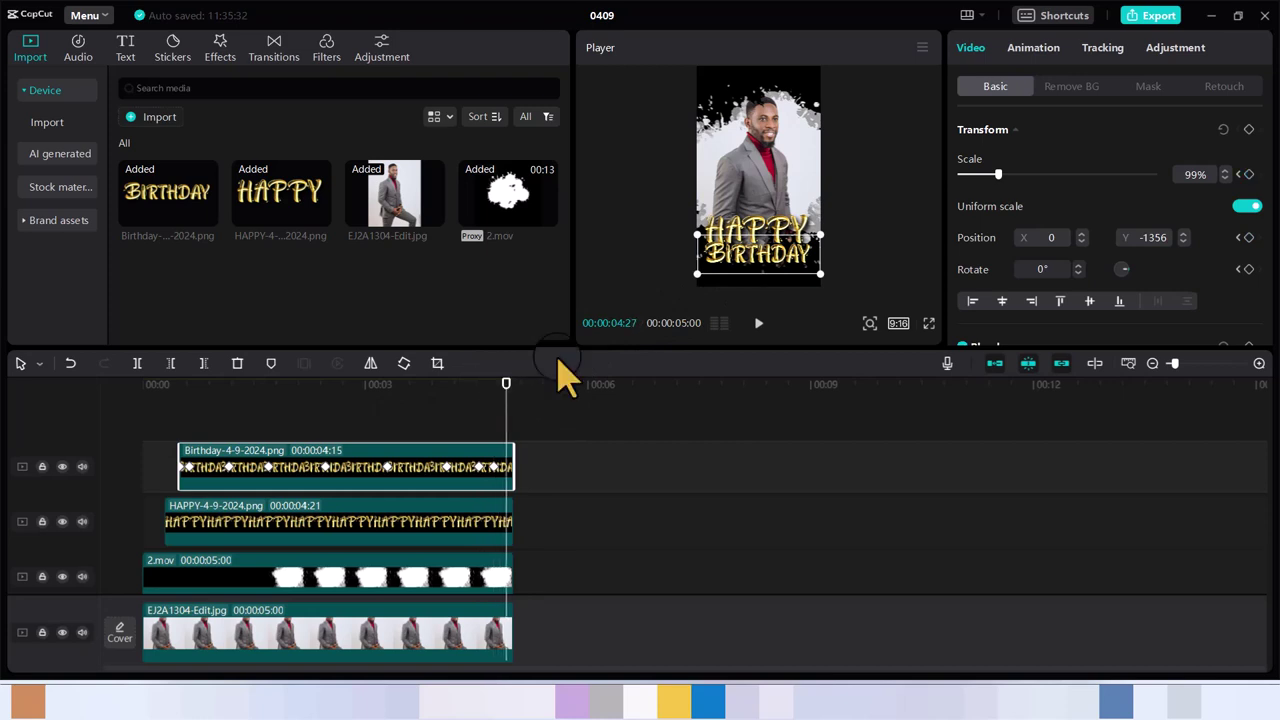
pyautogui.moveTo(699, 277); pyautogui.dragTo(642, 288)
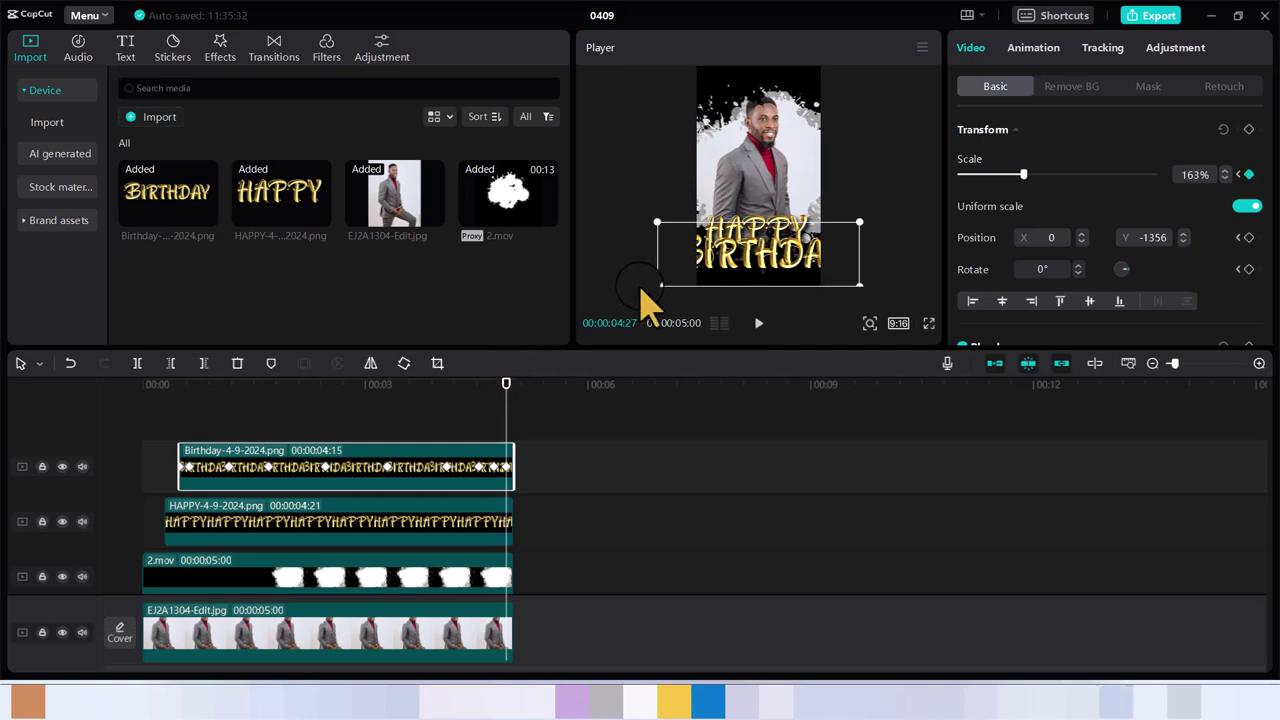
# Add a HAPPY title keyframe enlarging it to about 185% scale at 00:00:04:27.
pyautogui.click(502, 528)
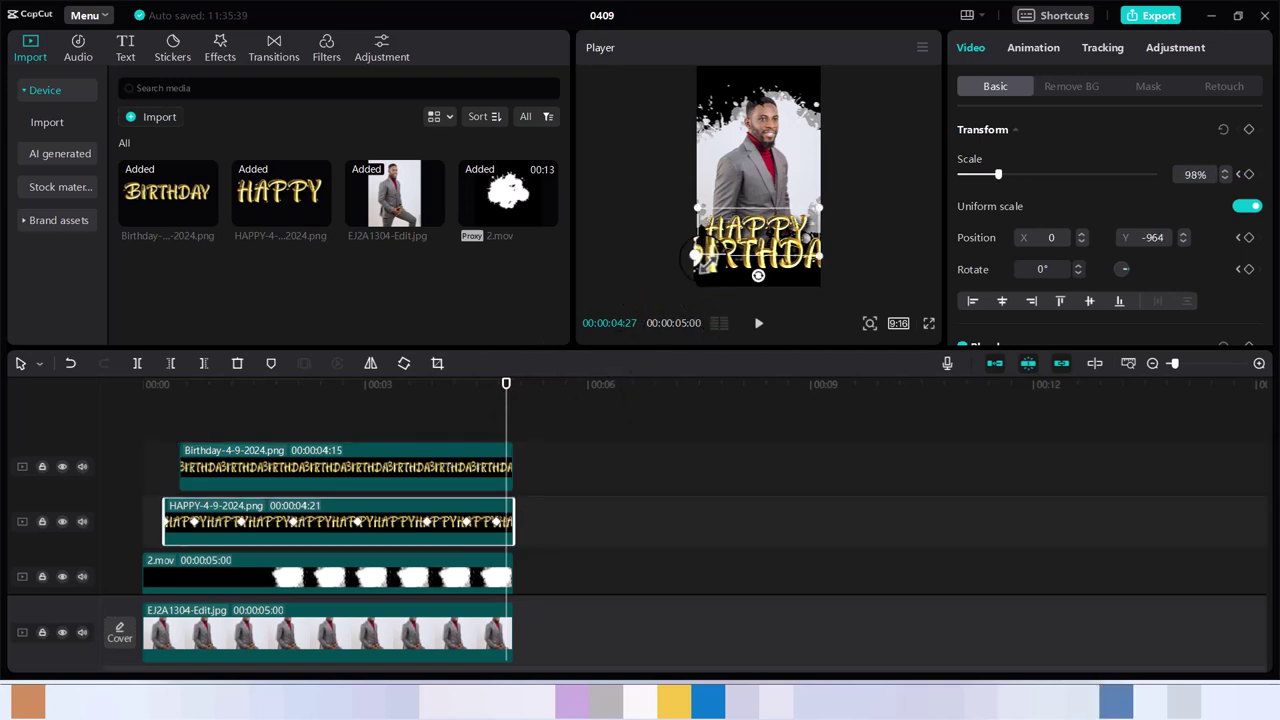
pyautogui.moveTo(697, 256); pyautogui.dragTo(644, 276)
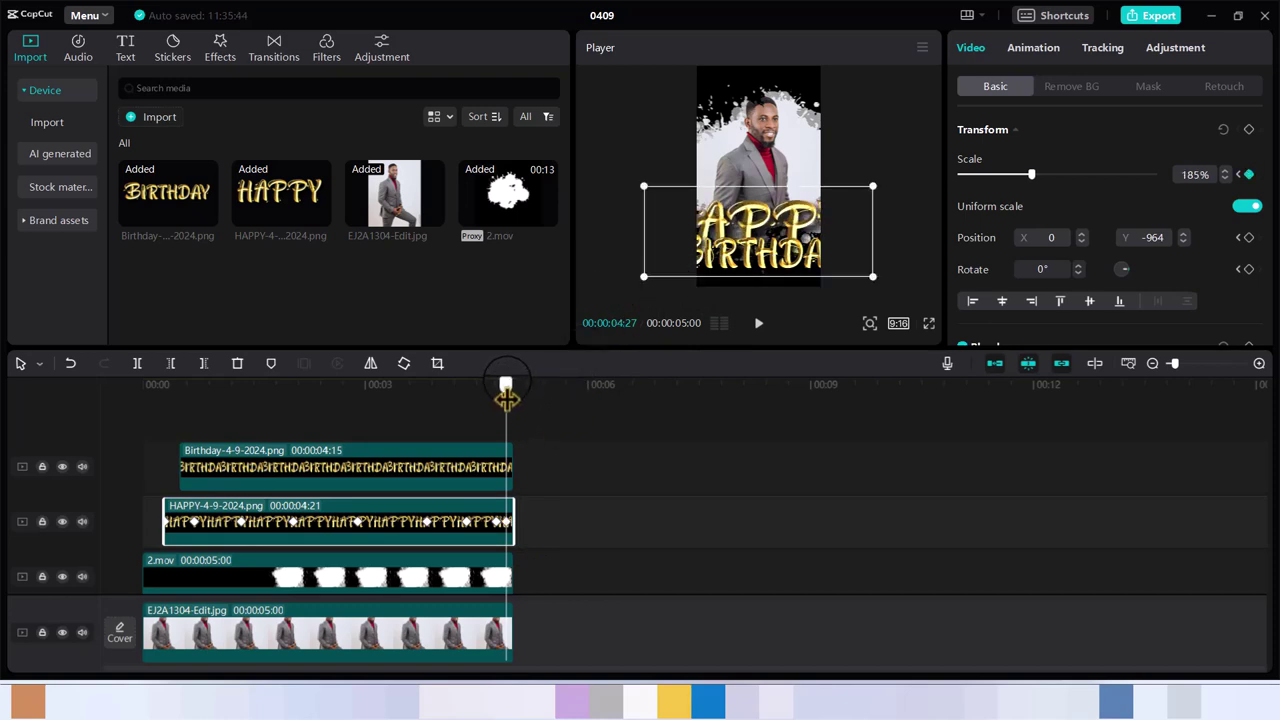
pyautogui.moveTo(506, 397); pyautogui.dragTo(512, 397)
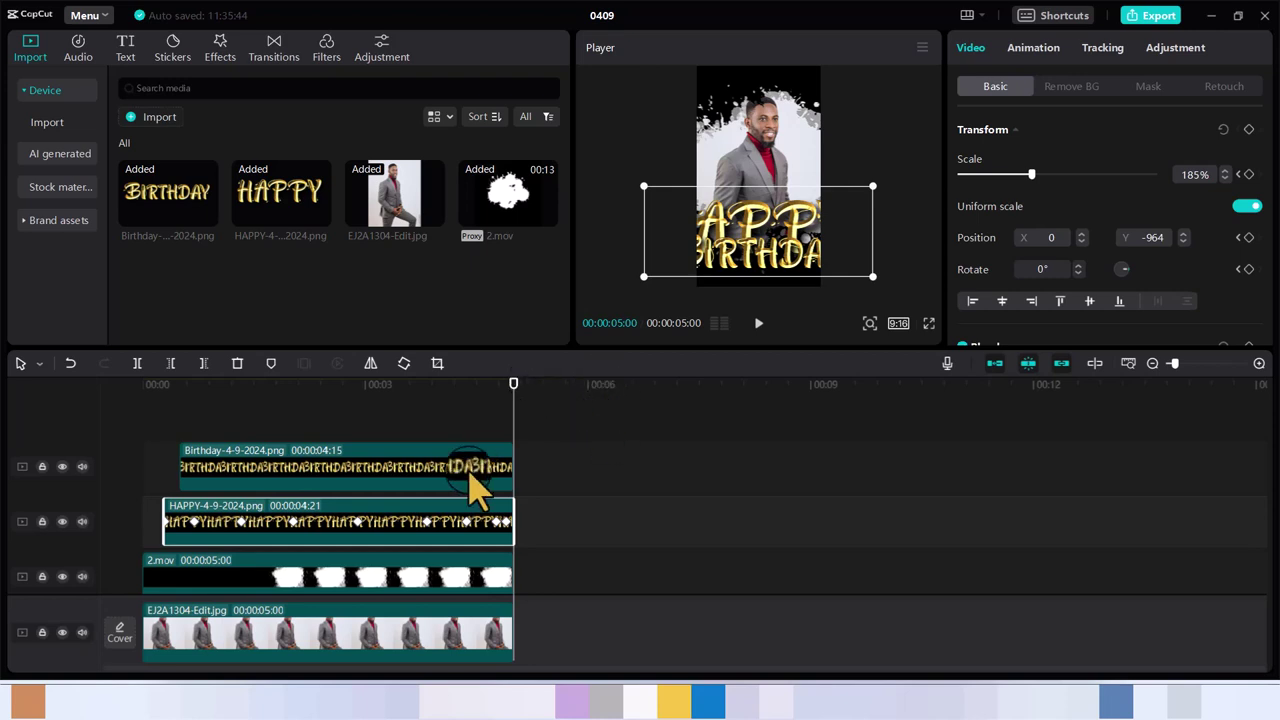
# Play the whole video from the beginning to check both title animations.
pyautogui.click(145, 432)
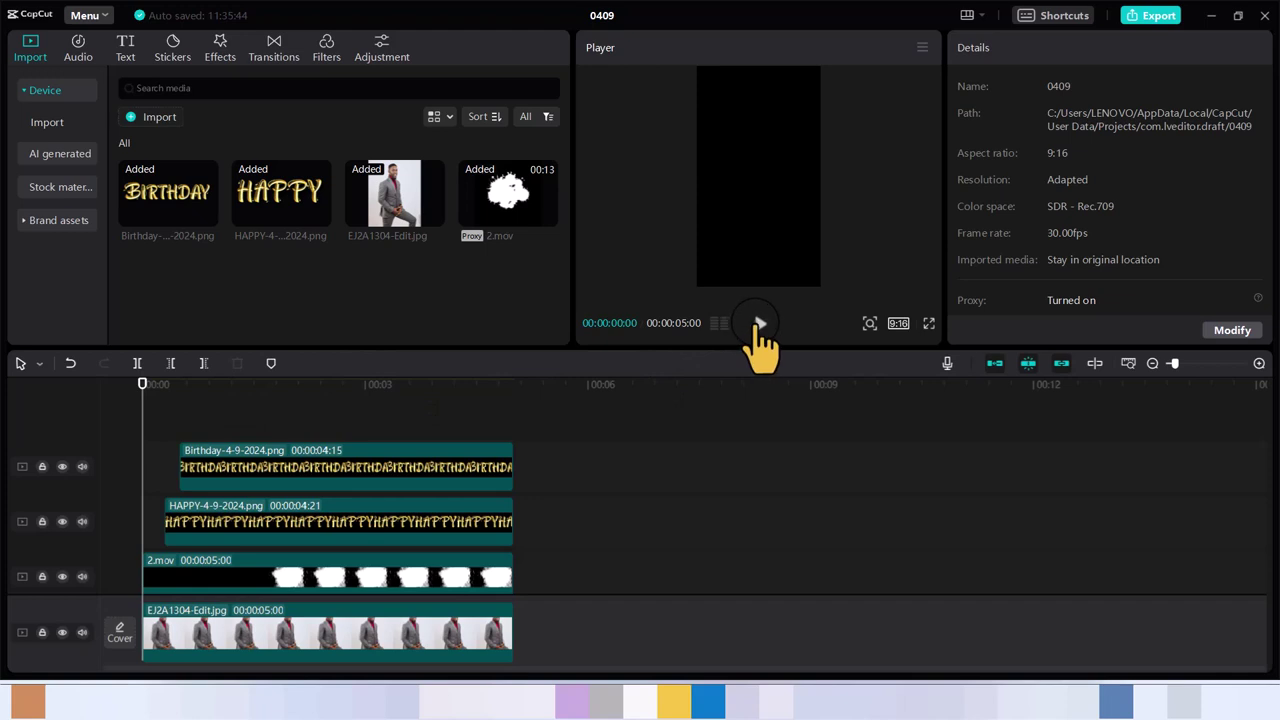
pyautogui.click(758, 325)
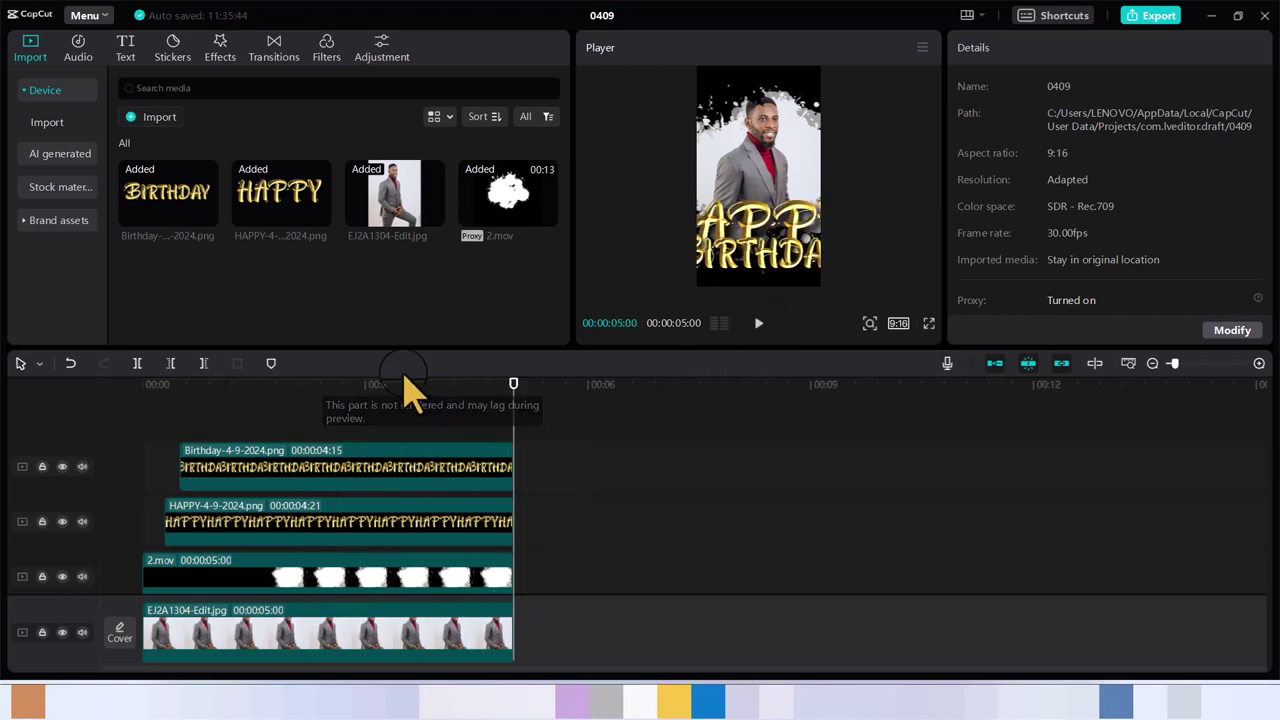
# Return the playhead to 00:00:00:00 and open the audio library.
pyautogui.moveTo(513, 395); pyautogui.dragTo(141, 380)
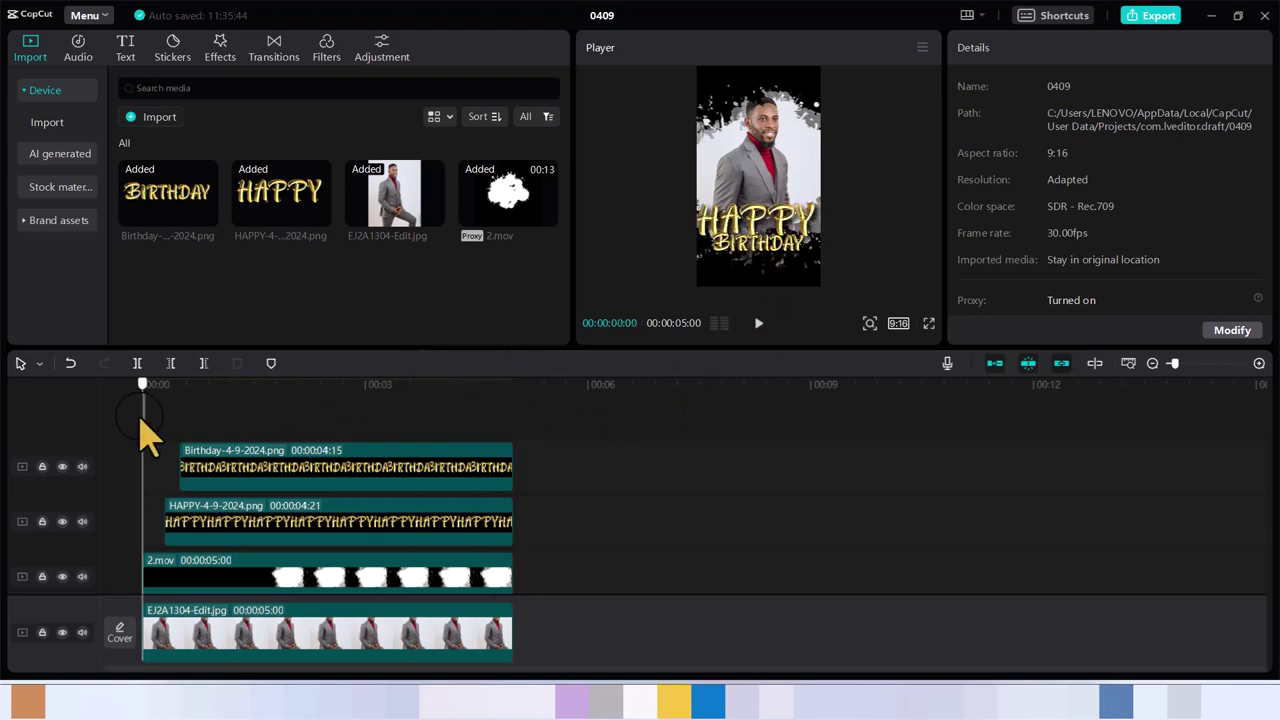
pyautogui.click(87, 67)
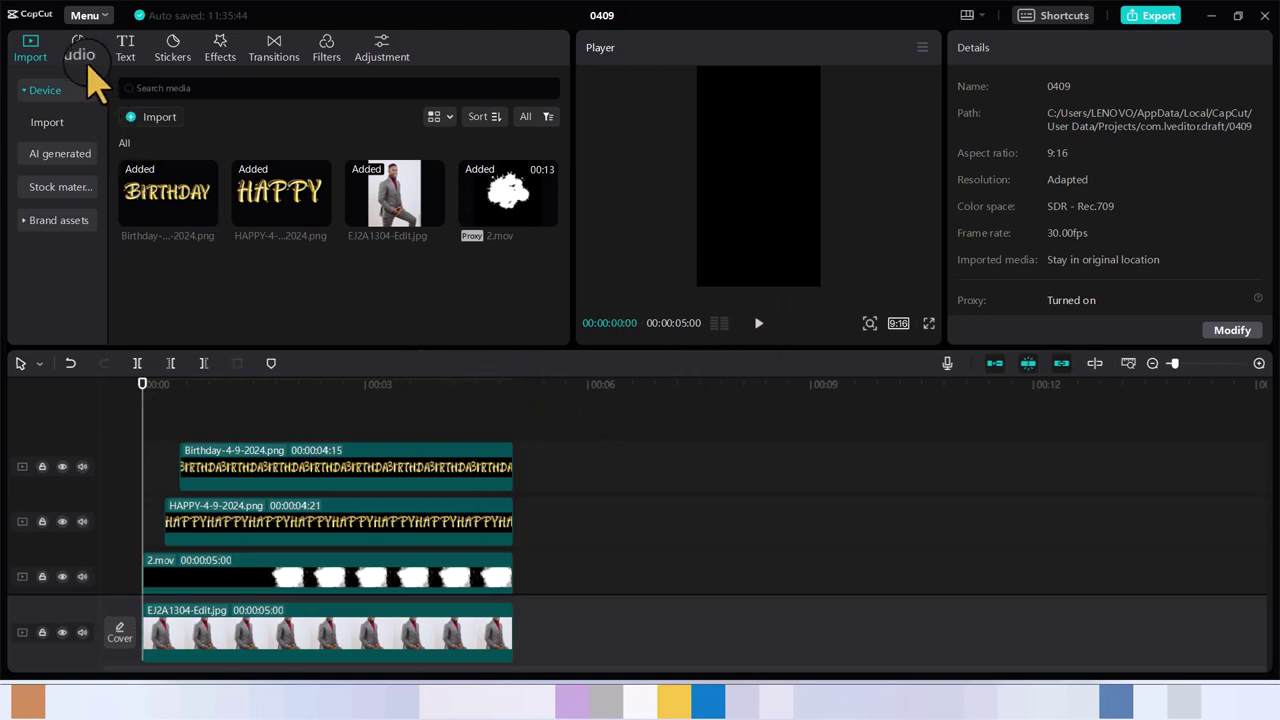